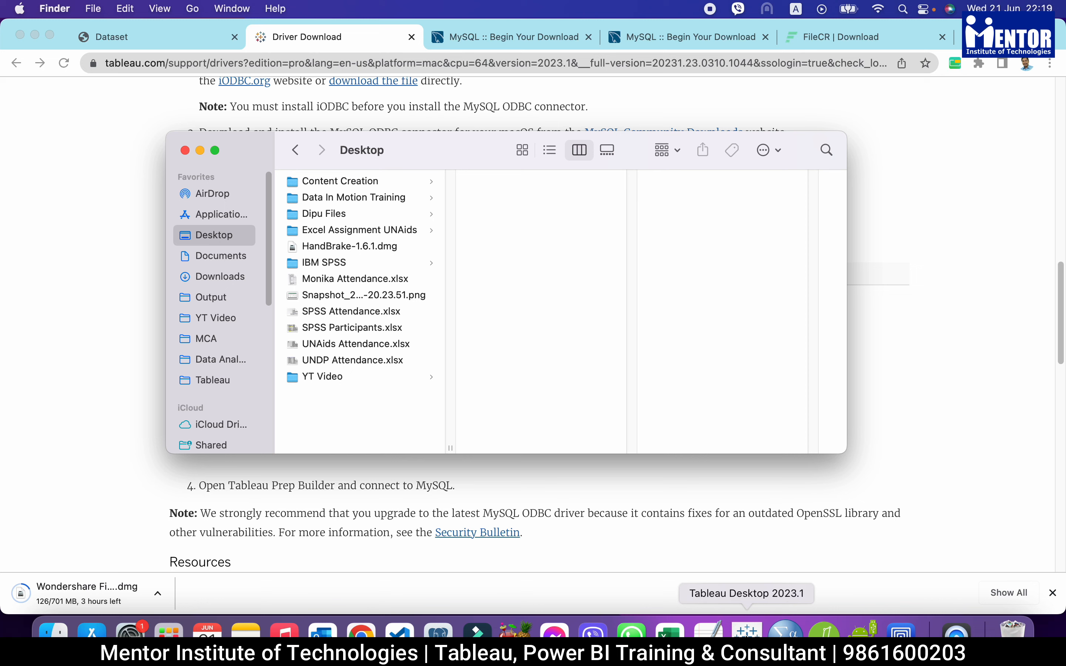
Launch Tableau Desktop from the Dock to bring up its trial activation prompt.
click(746, 634)
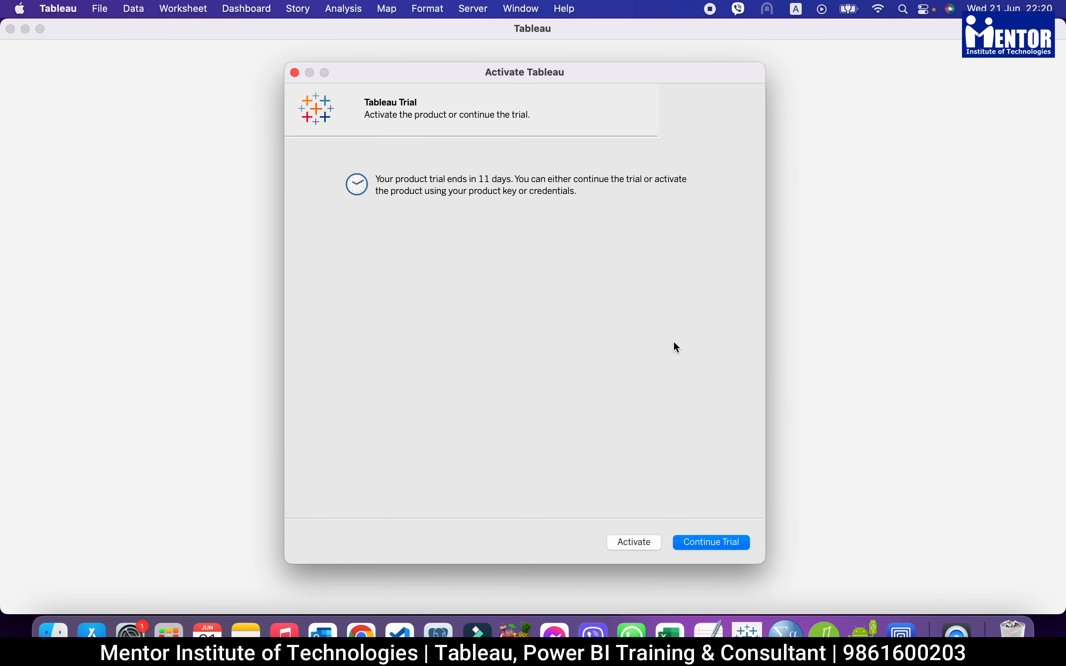
Continue the Tableau trial and show the full server connector list (58 installed, 30 additional).
click(709, 542)
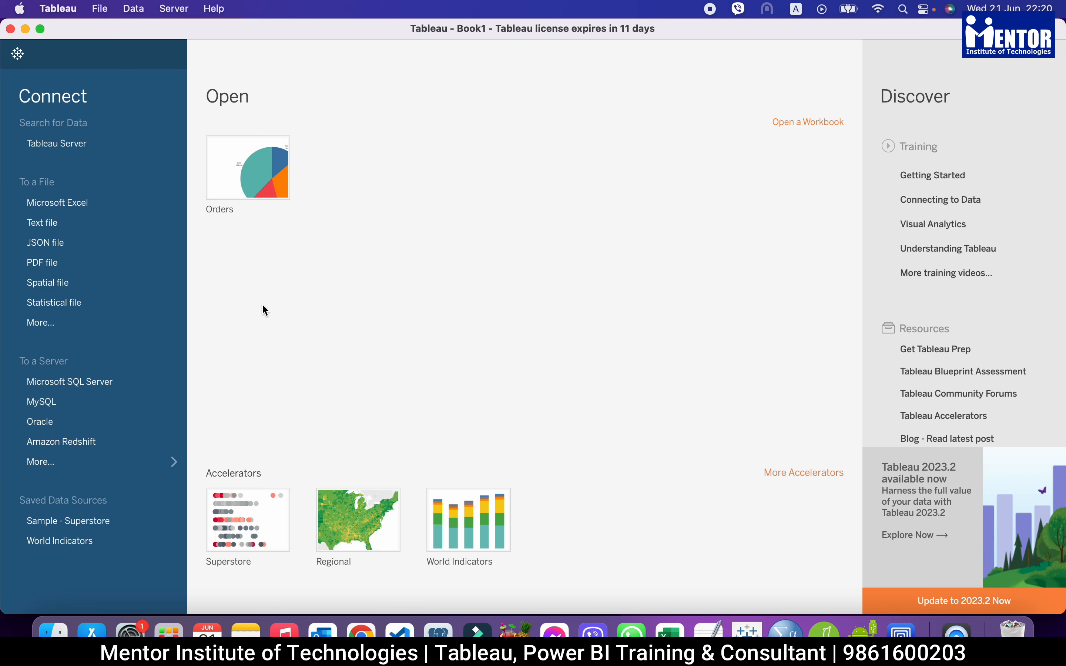
click(177, 470)
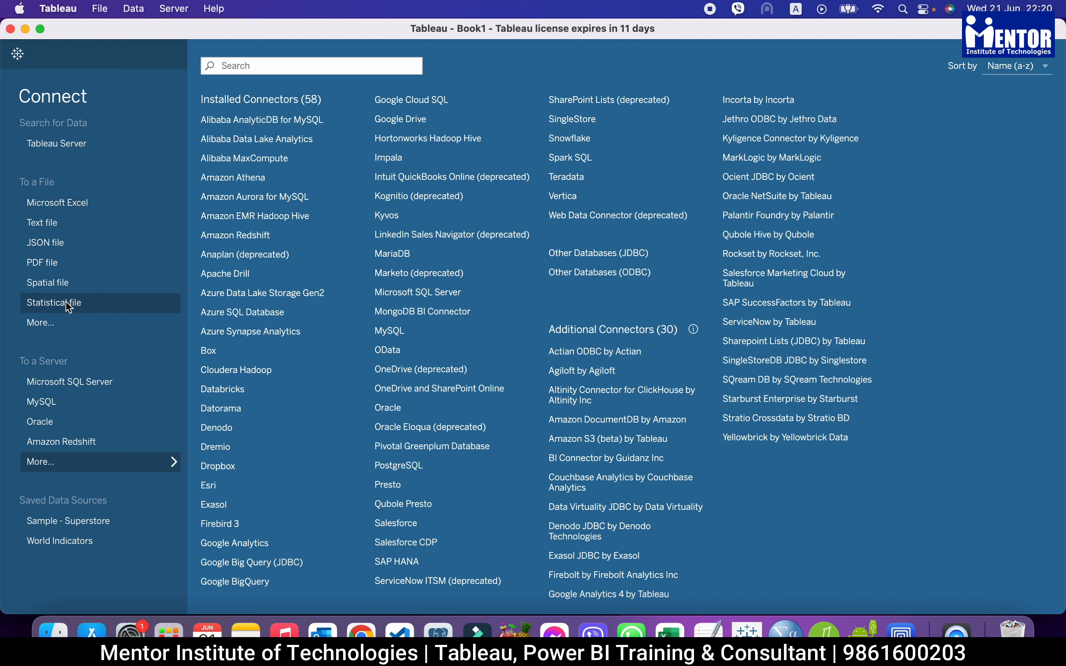
Connect to Sample - Superstore.xls in the Datasets folder as a Microsoft Excel data source.
click(77, 203)
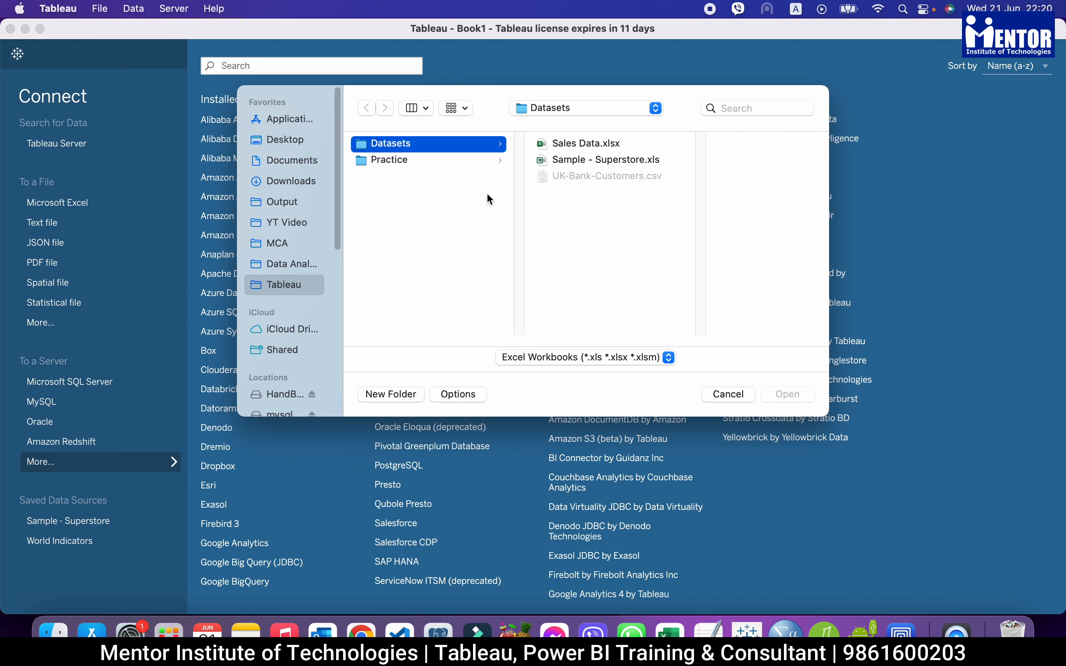
click(612, 161)
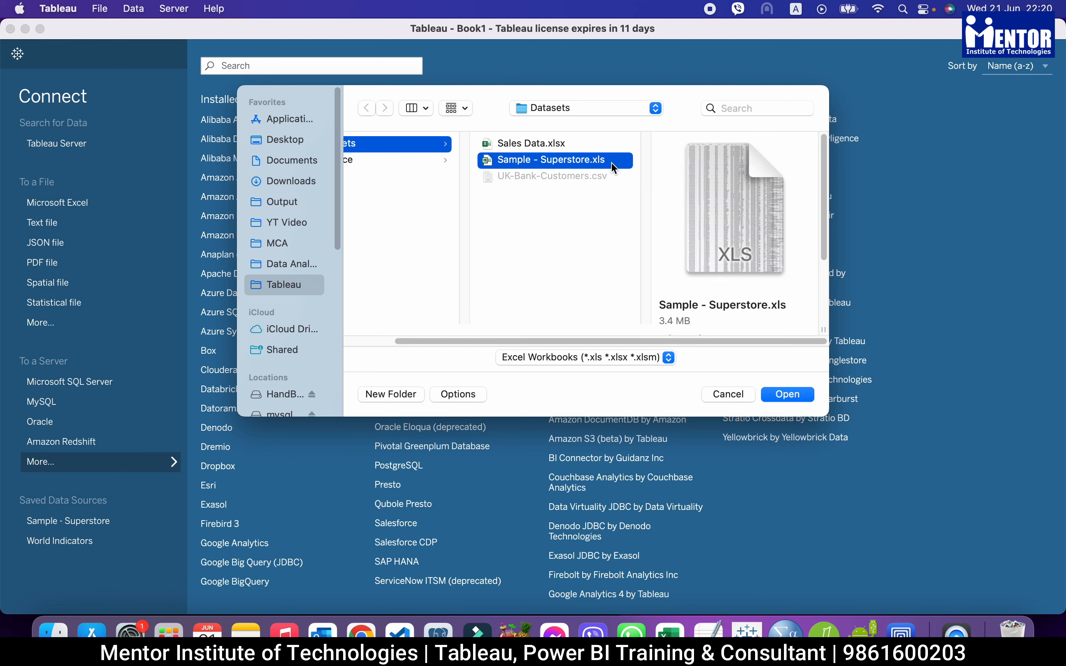
click(787, 395)
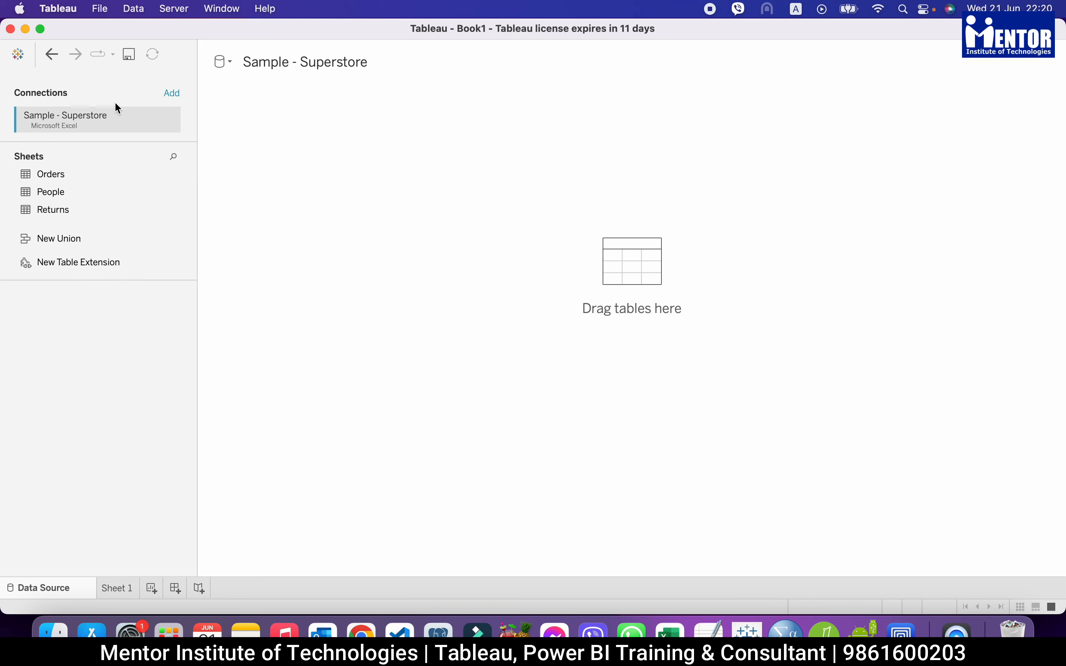
click(171, 93)
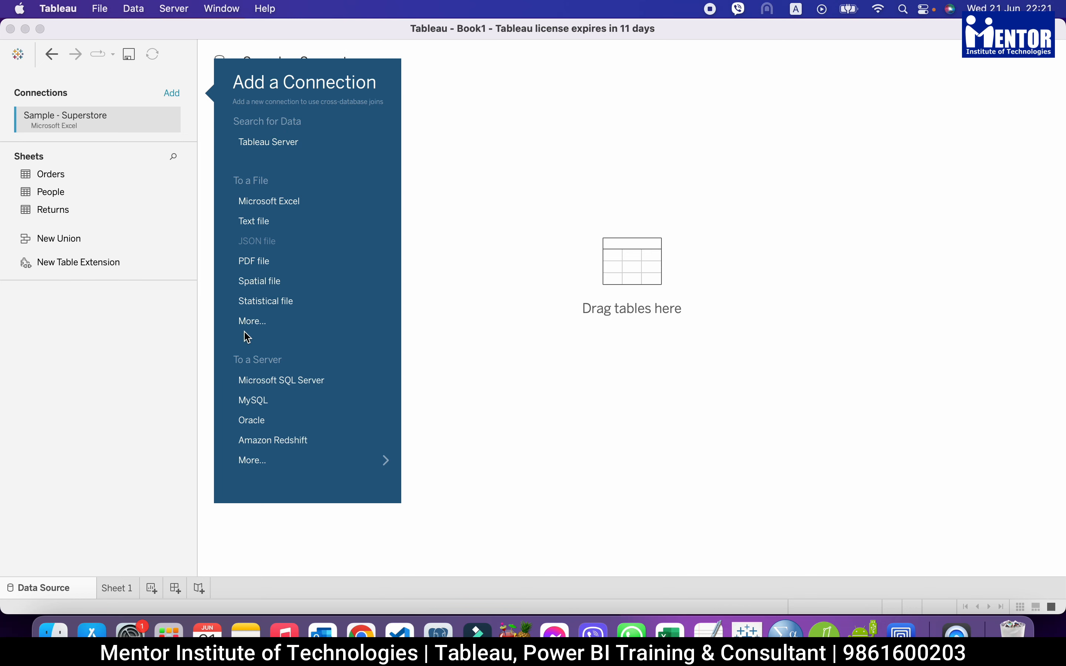
click(180, 312)
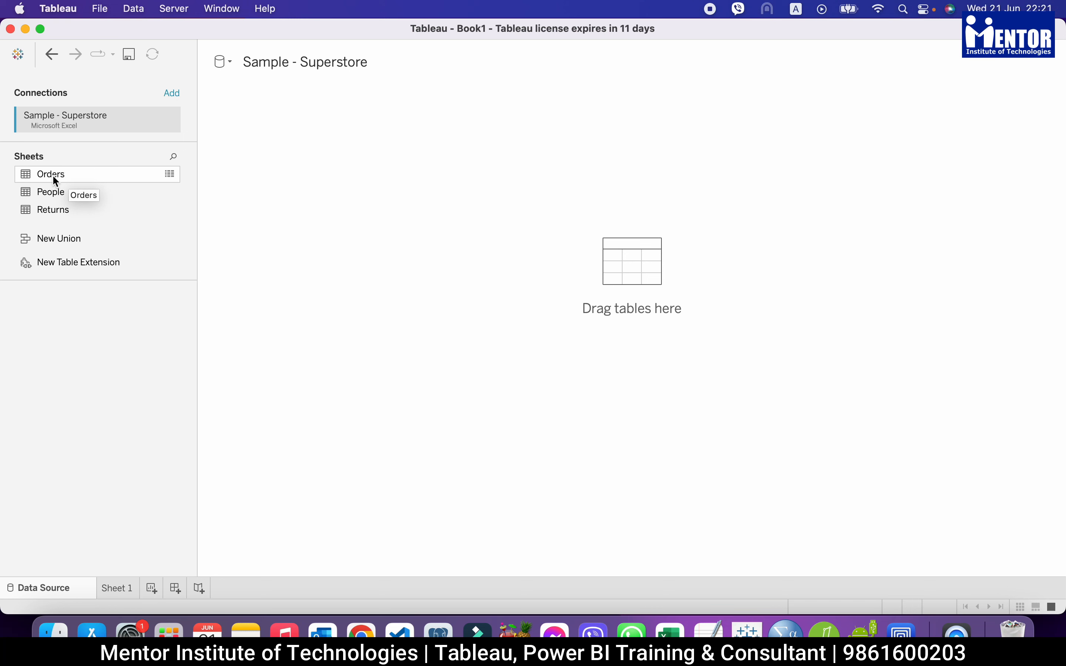
Replace Orders with the People sheet on the data source canvas, previewing Person and Region.
drag(52, 174, 313, 181)
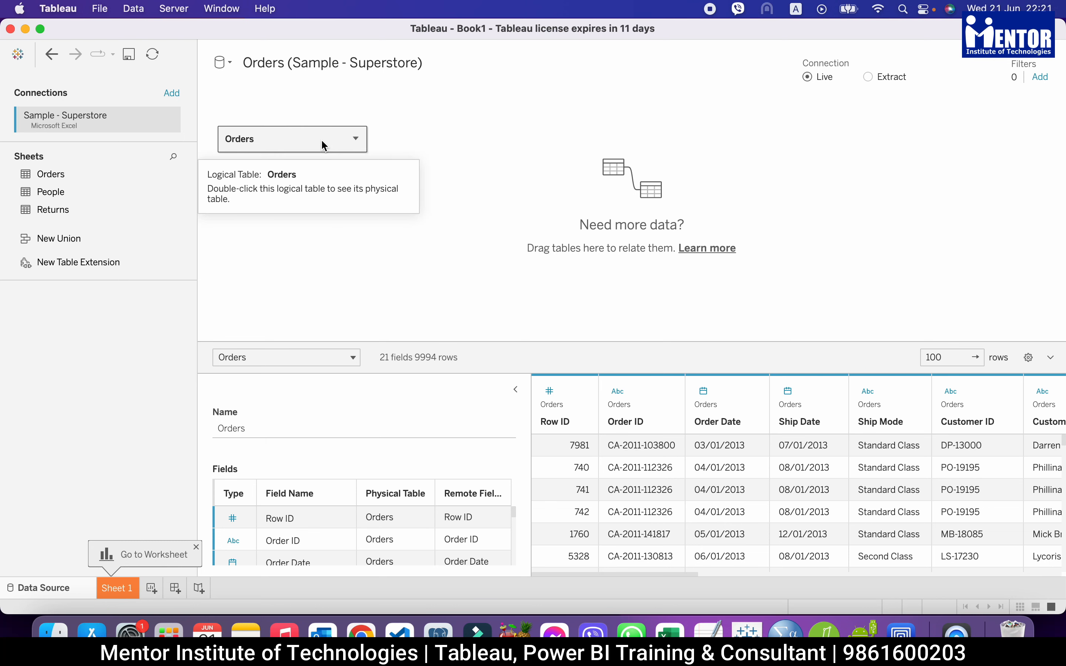
drag(323, 146, 129, 340)
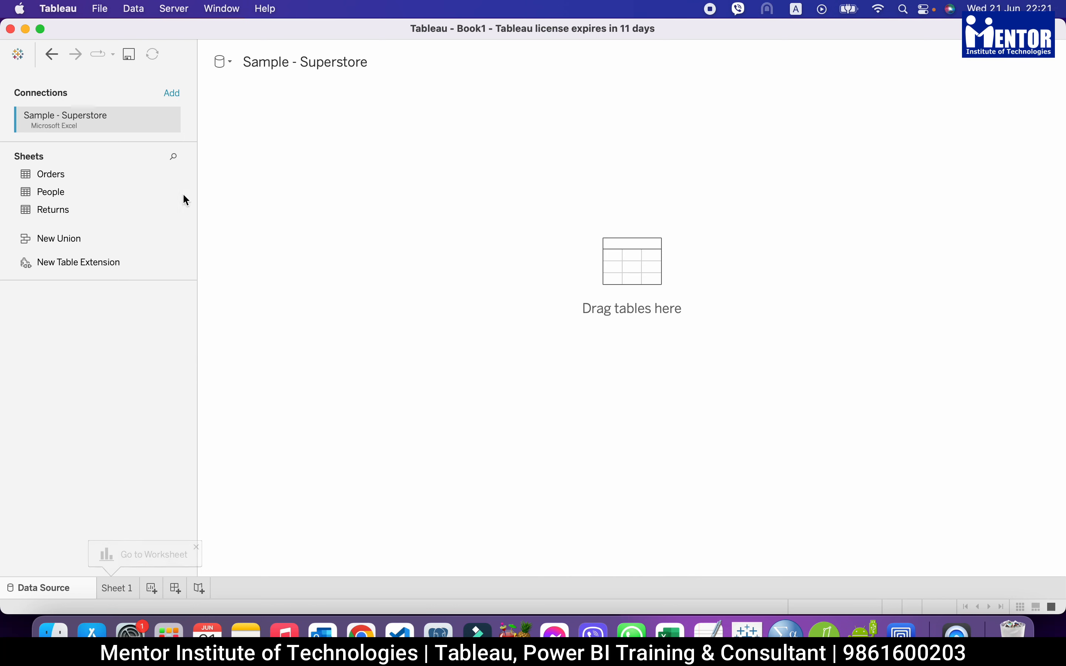
drag(61, 196, 262, 153)
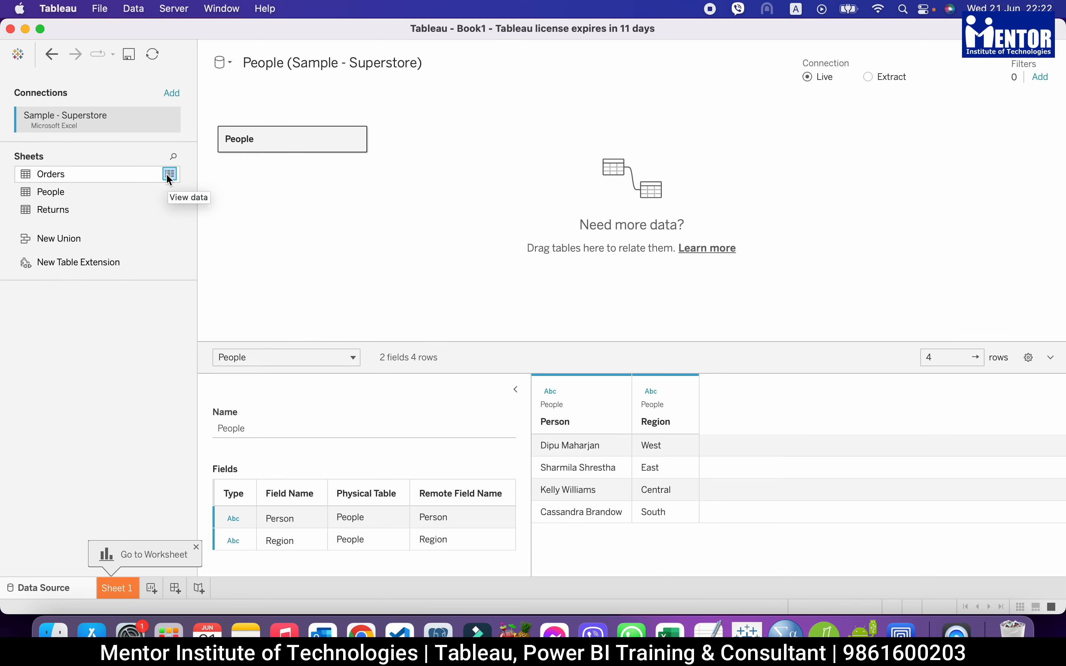
Preview the Orders, People and Returns data in turn, then move to Sheet 1.
click(169, 174)
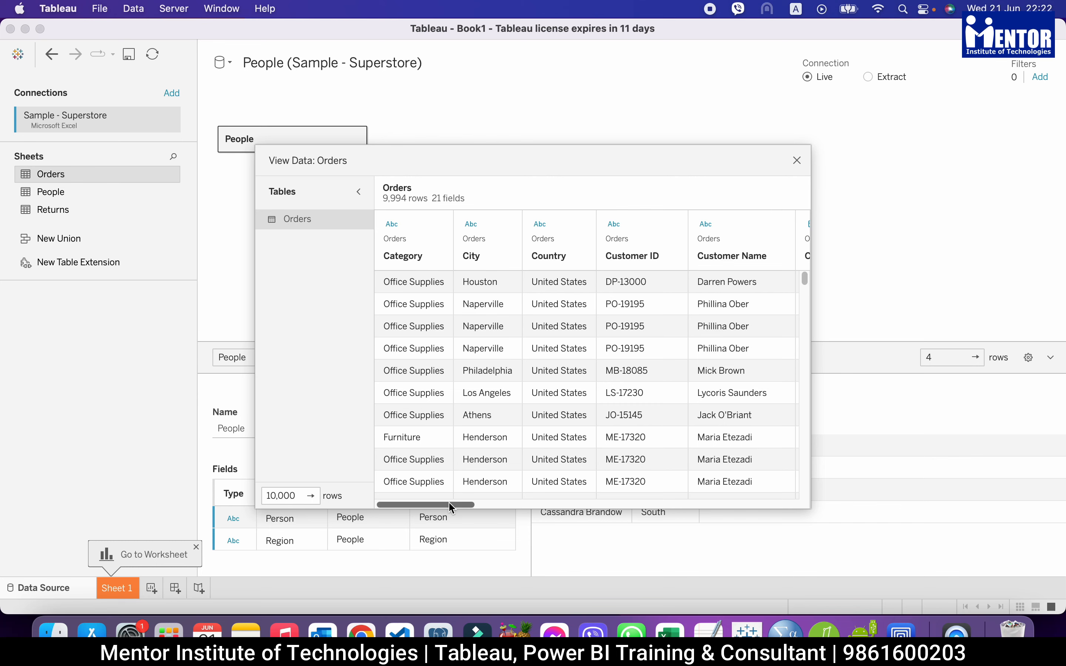
drag(447, 505, 428, 469)
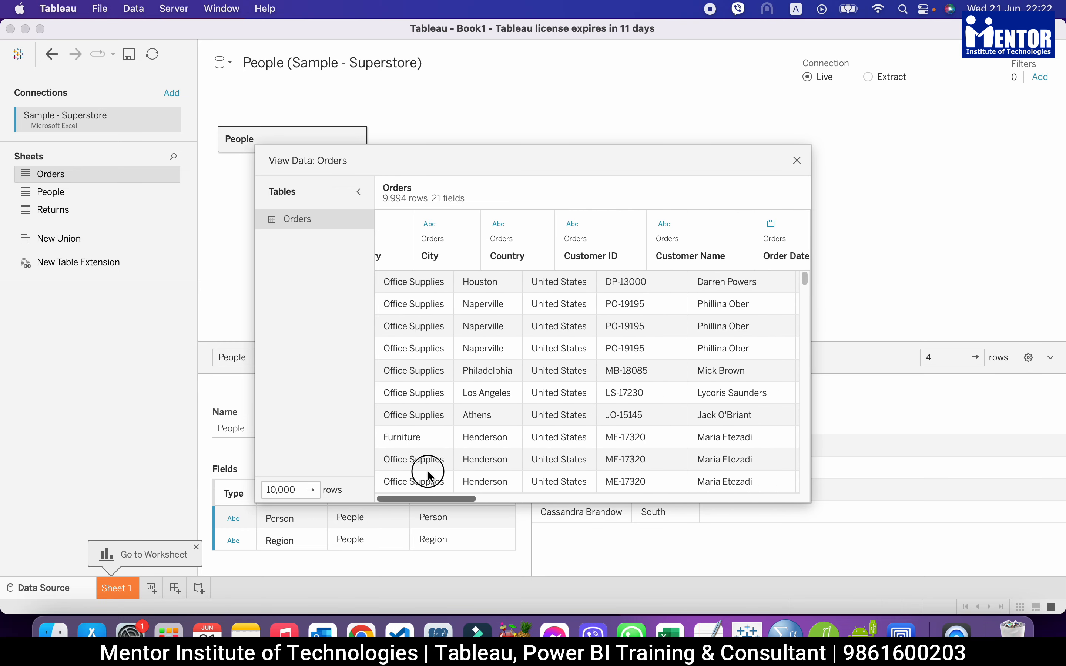
click(798, 164)
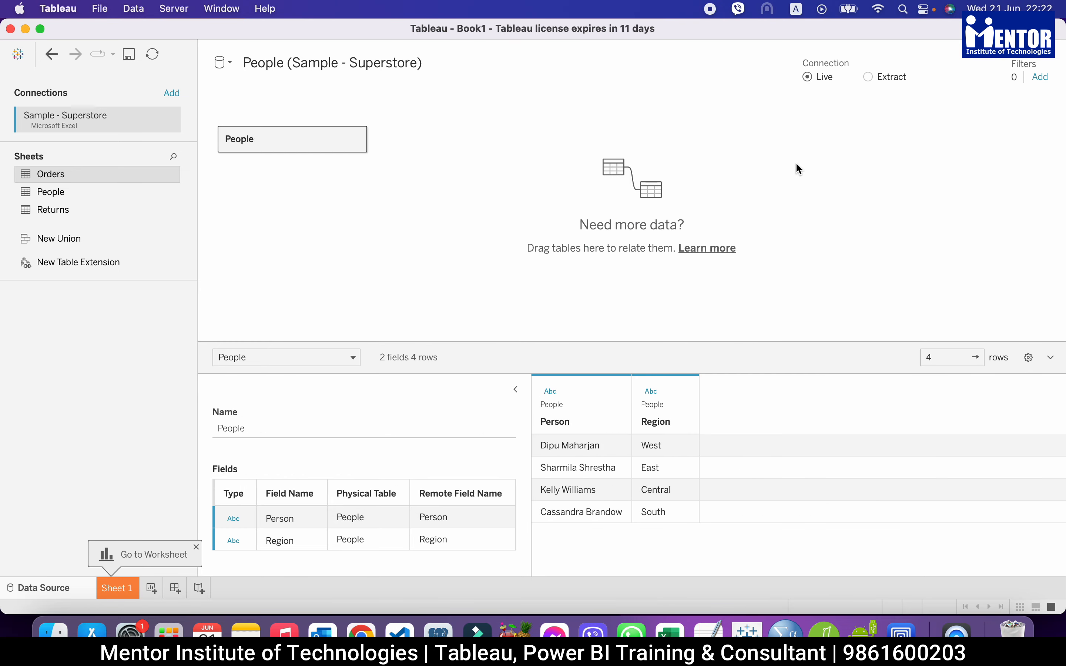
click(169, 191)
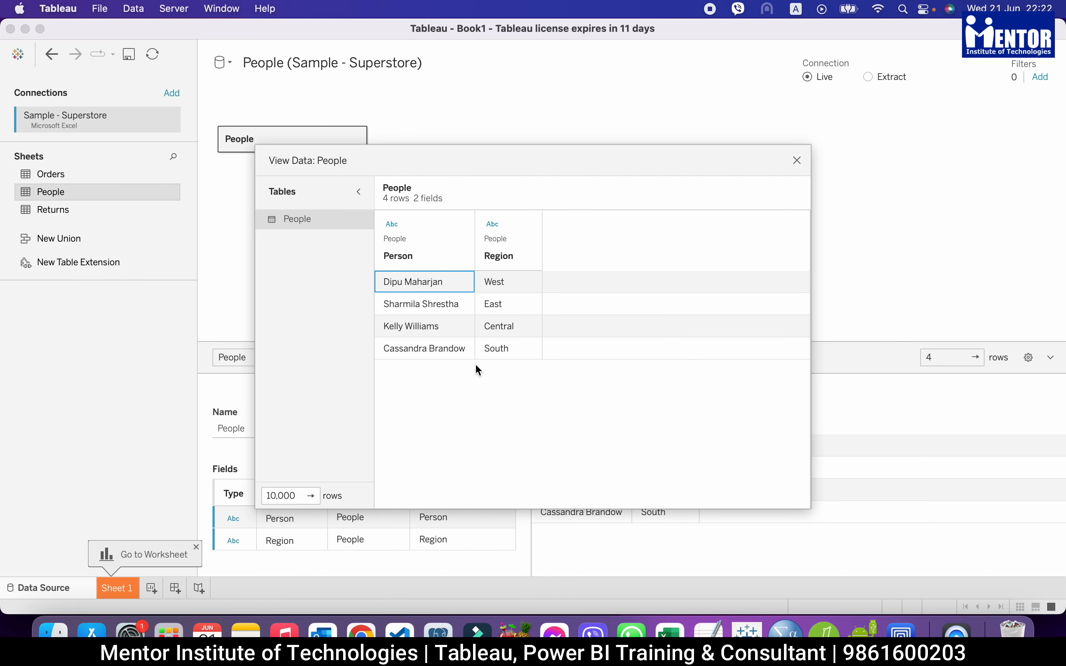
click(798, 162)
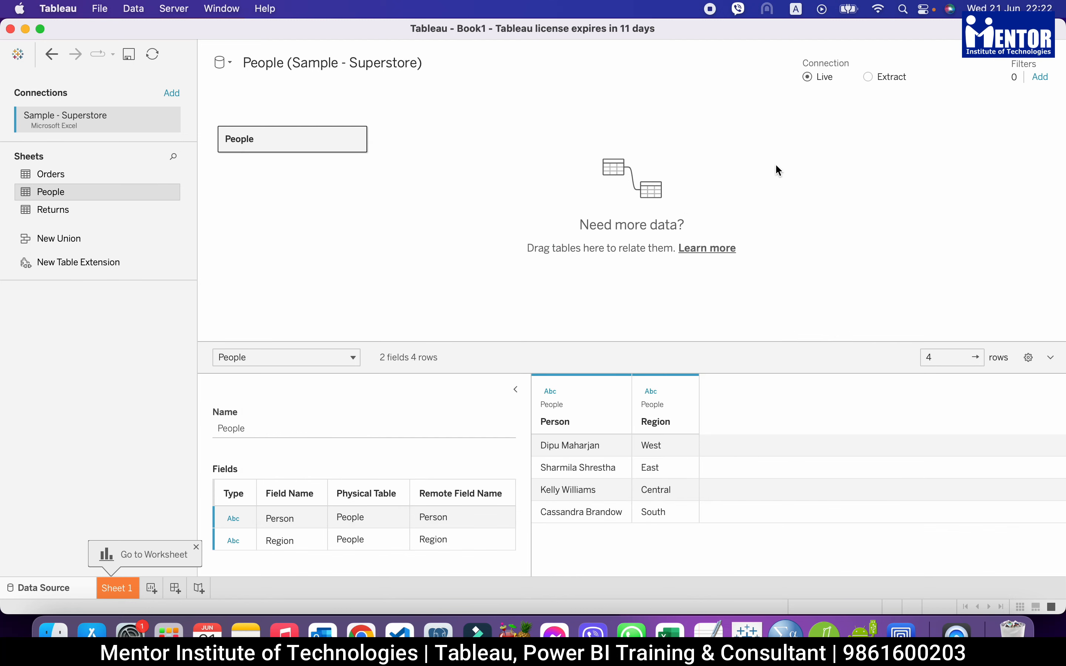
click(170, 210)
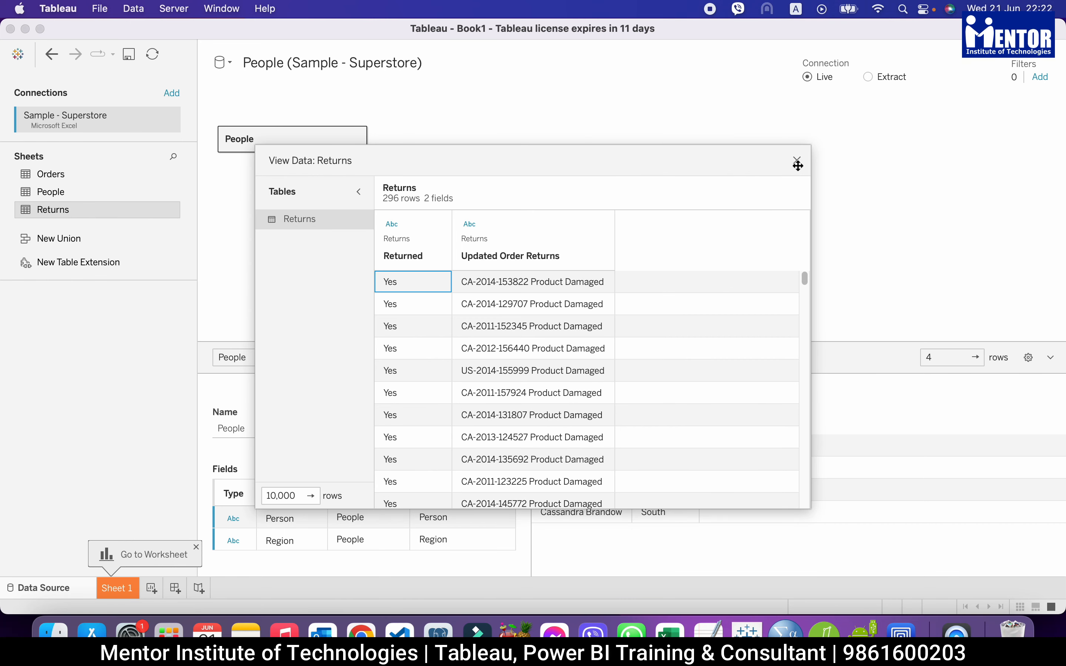
click(797, 162)
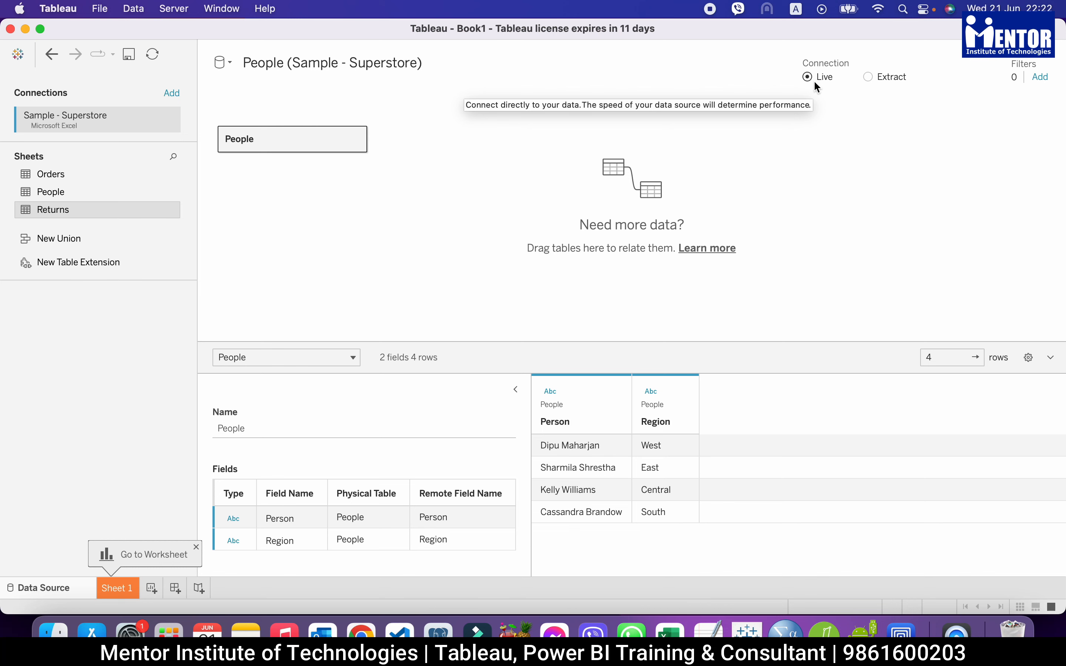
click(125, 596)
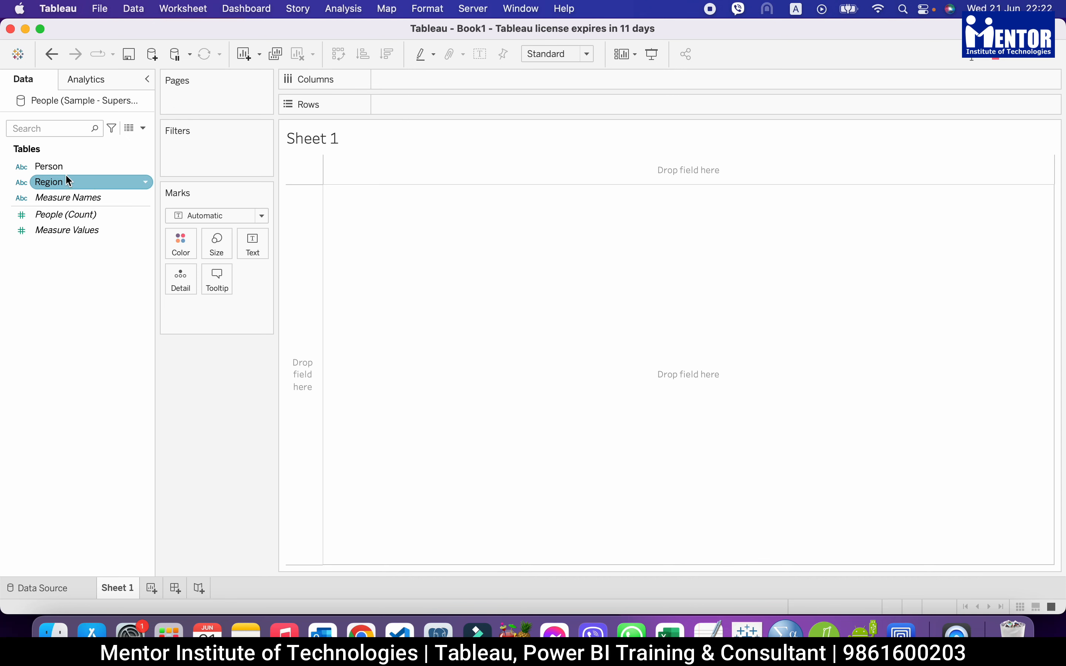
Put Person and Region on Rows, then open Sample - Superstore.xls from Tableau > Datasets in Excel.
drag(62, 167, 424, 111)
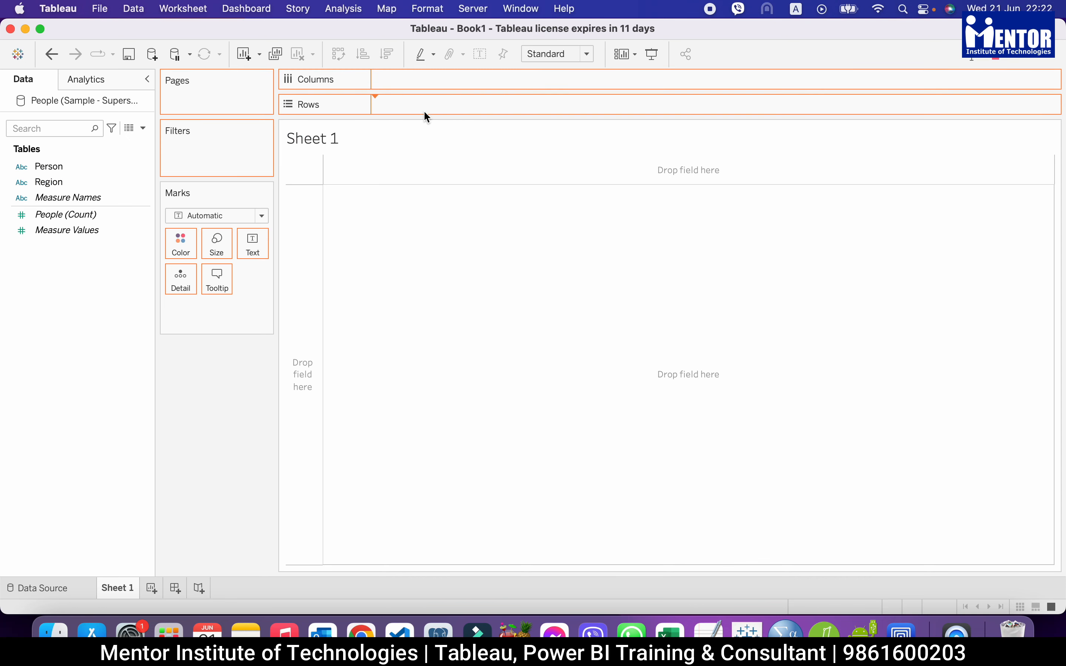
drag(69, 183, 551, 110)
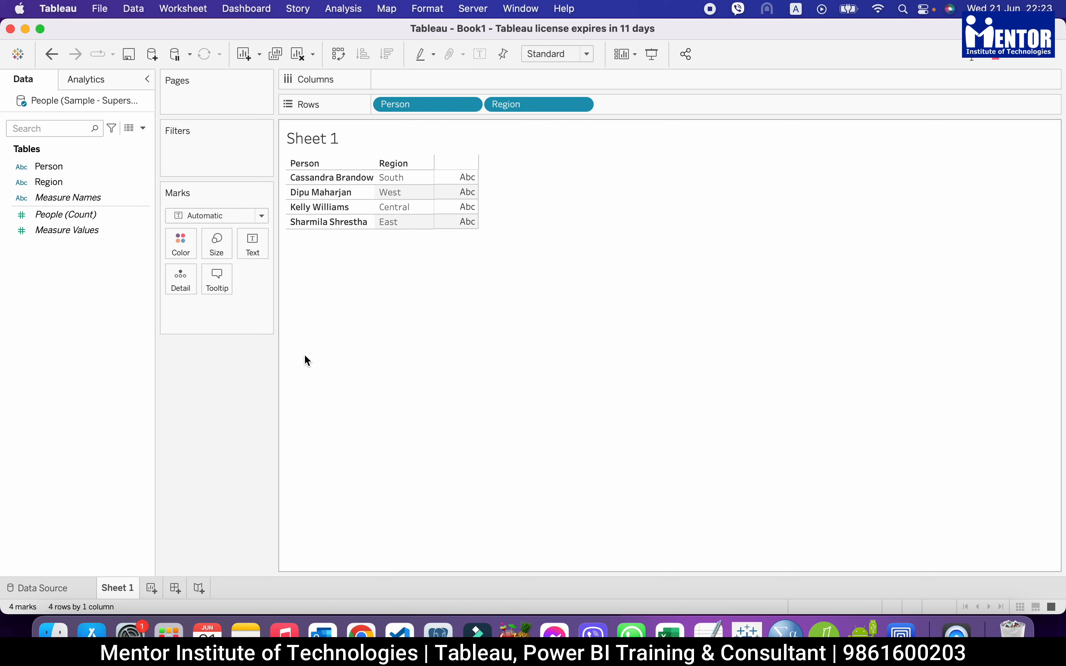
click(53, 631)
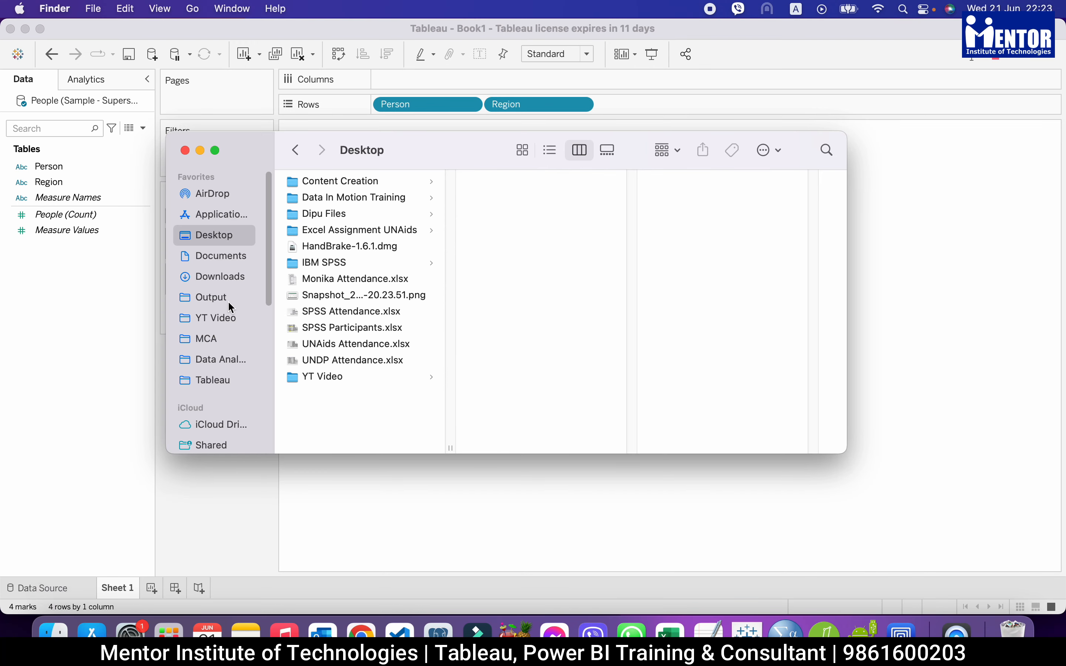
click(212, 380)
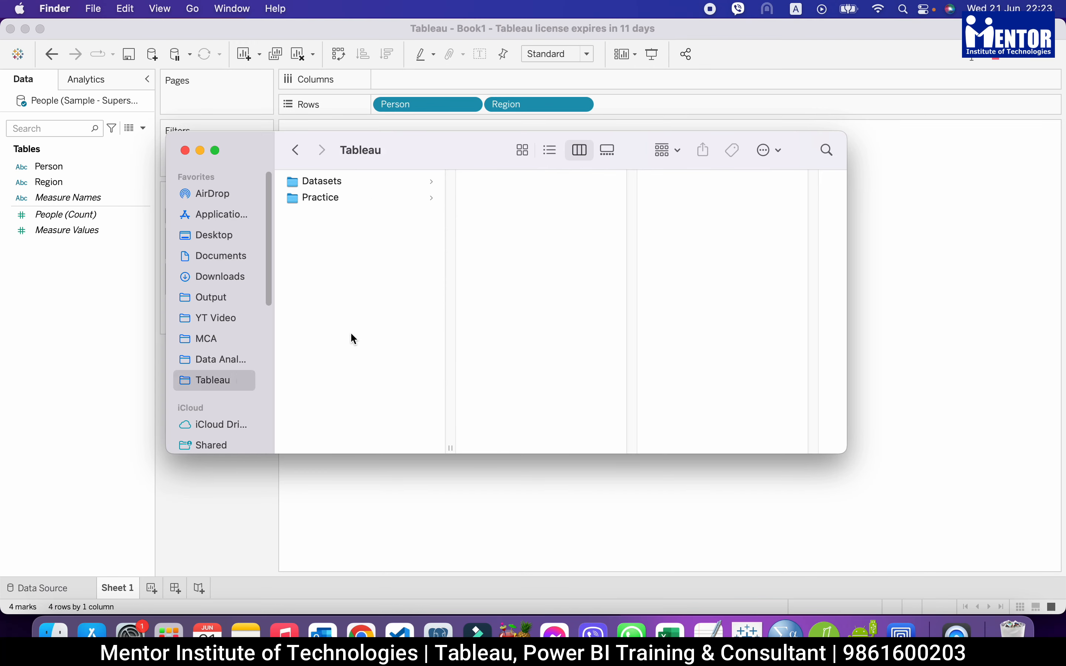
click(386, 186)
click(526, 199)
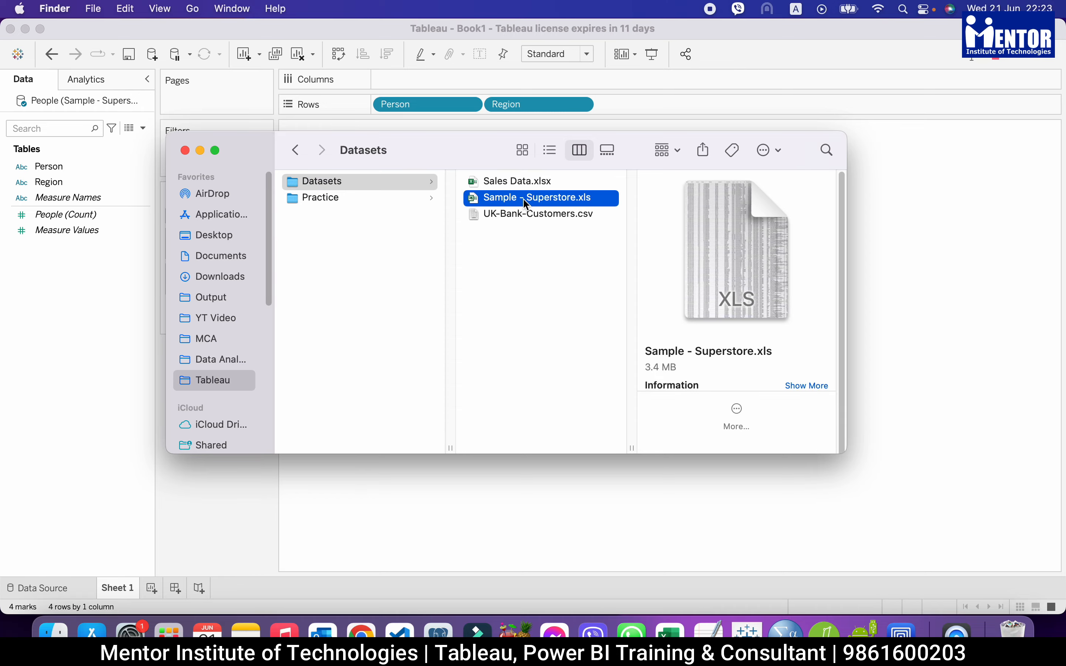
double_click(527, 202)
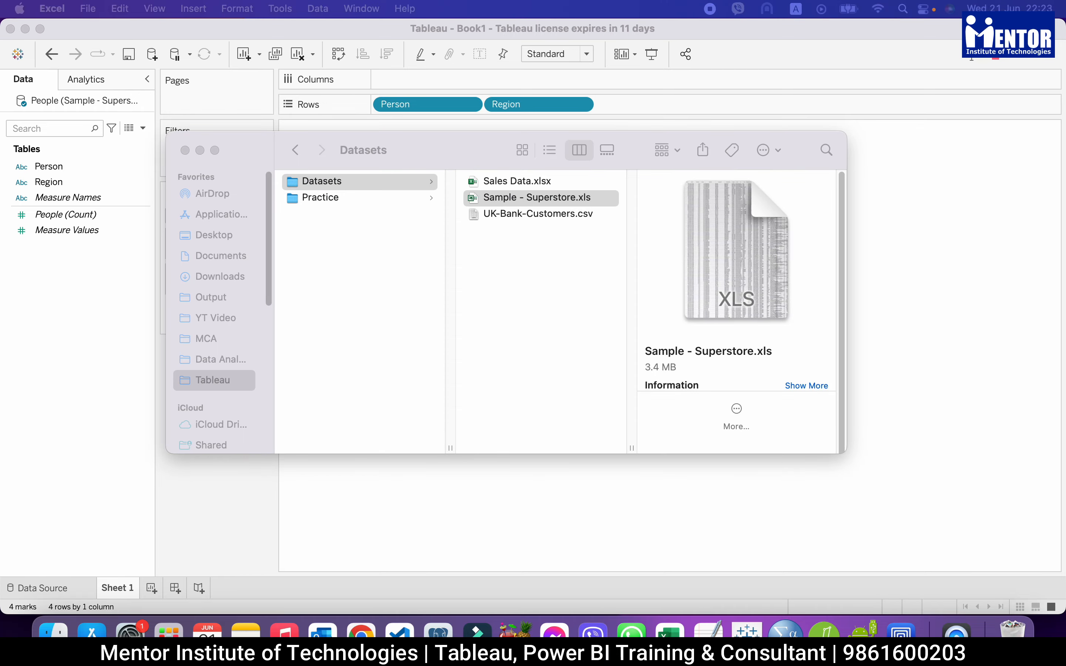
Enter a new person's full name in cell A4 for the Central region and close the workbook.
key(super+o)
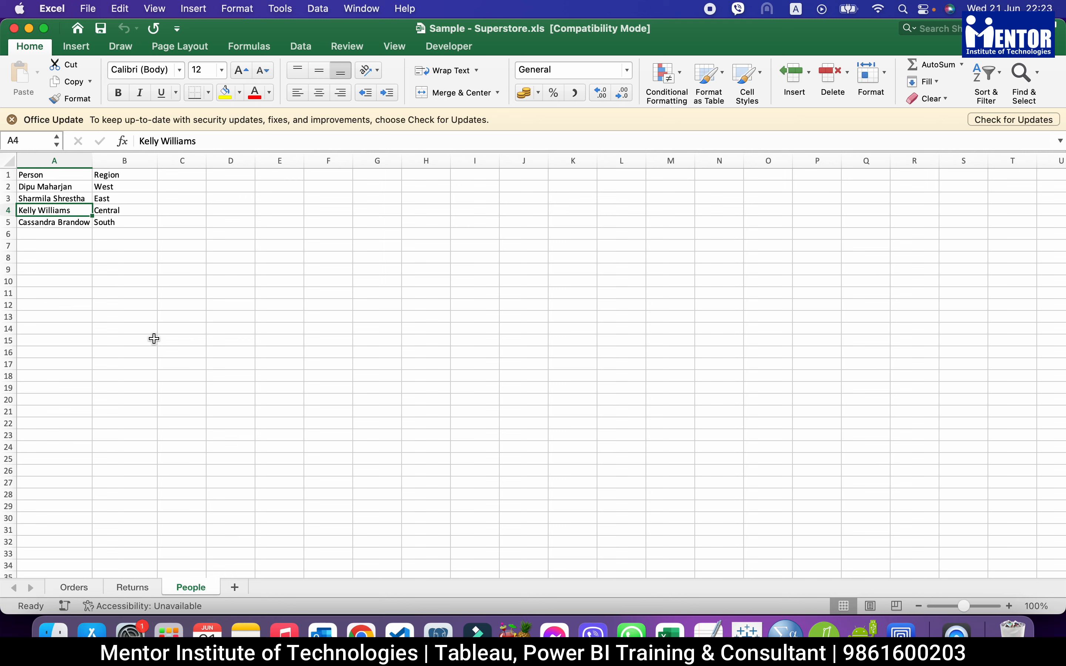
text(Lakash)
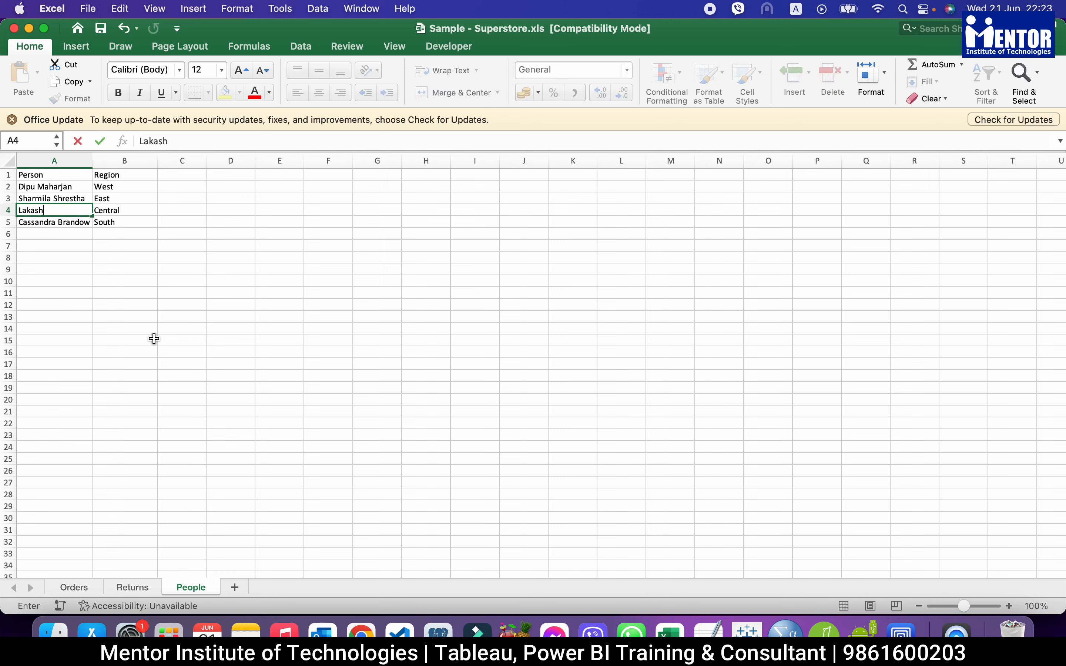
key(BackSpace)
text(a Sharma)
key(Tab)
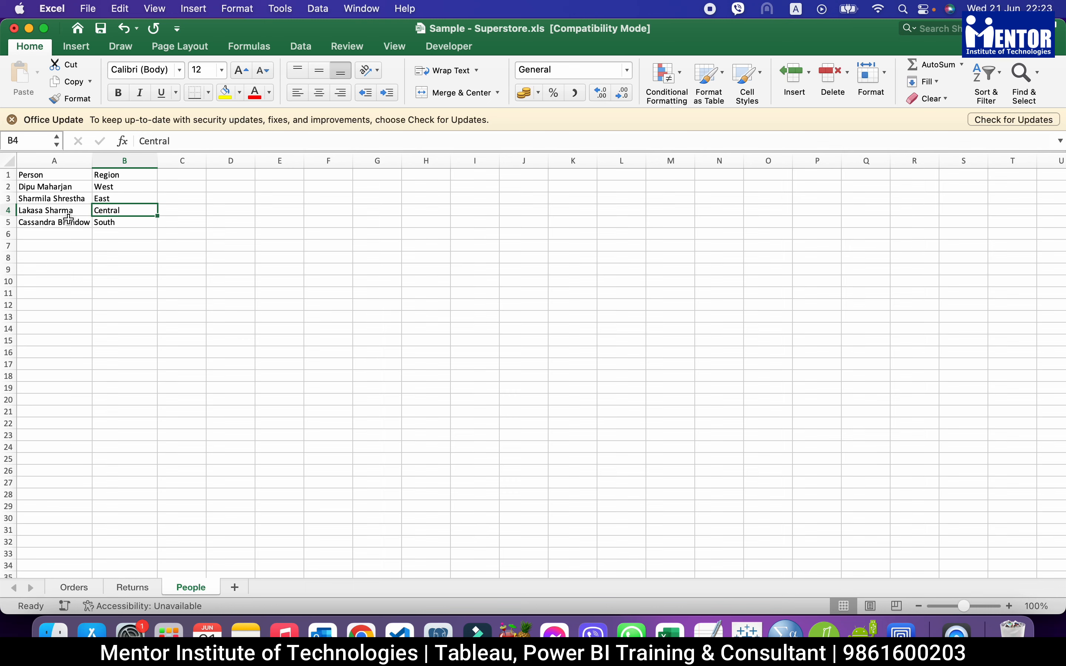
click(14, 28)
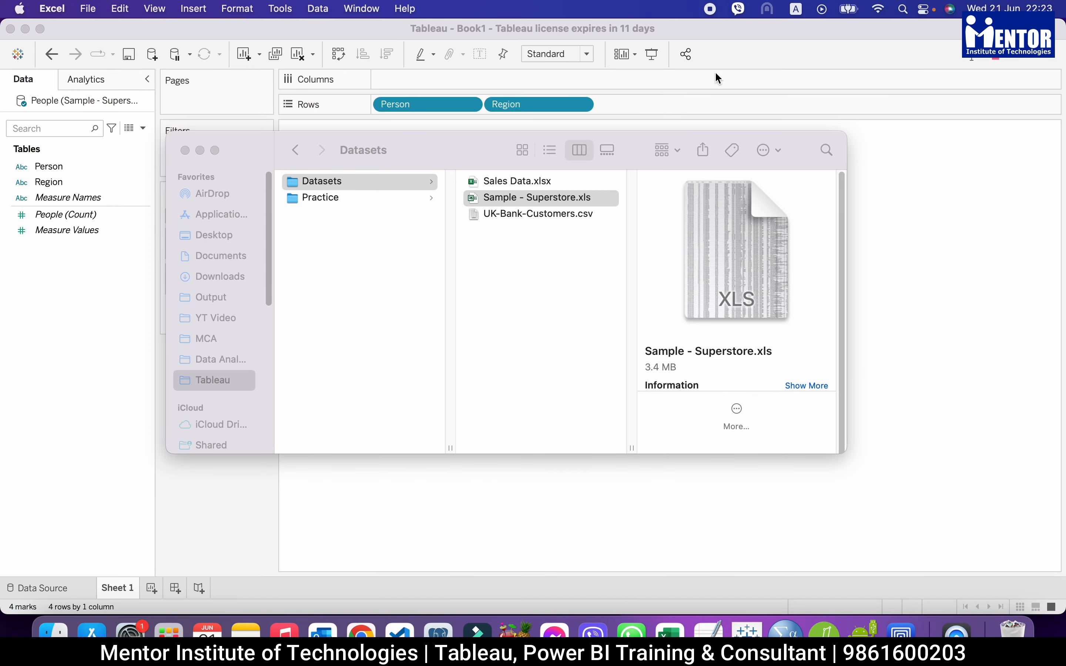
Refresh the People (Sample - Superstore) data source to pick up the edited name, then show the Data Source page.
click(750, 30)
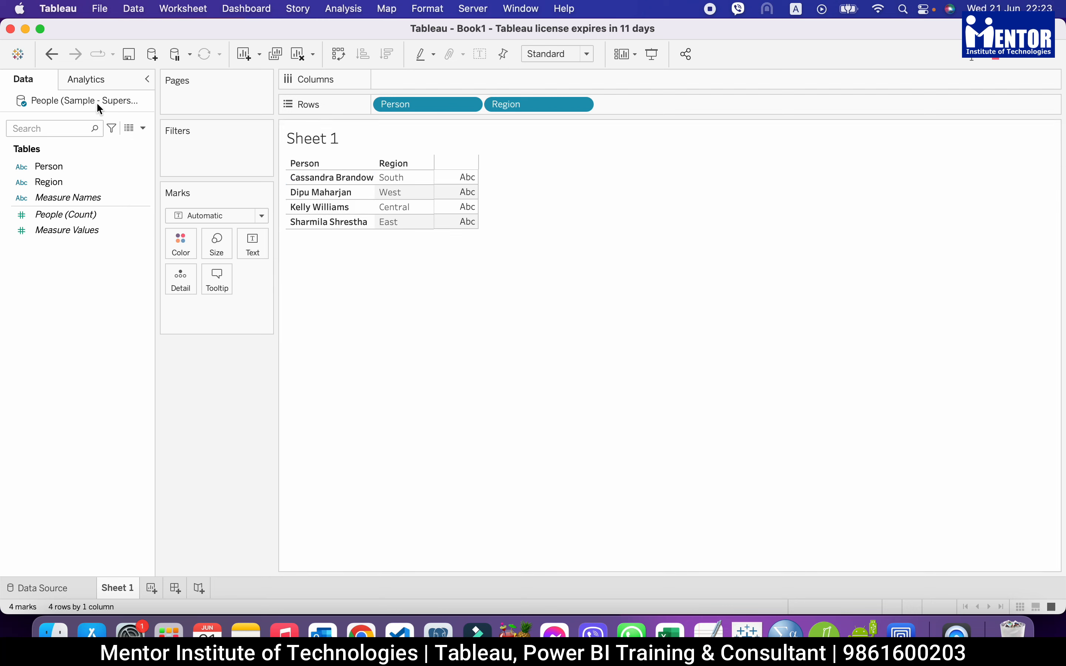
right_click(66, 102)
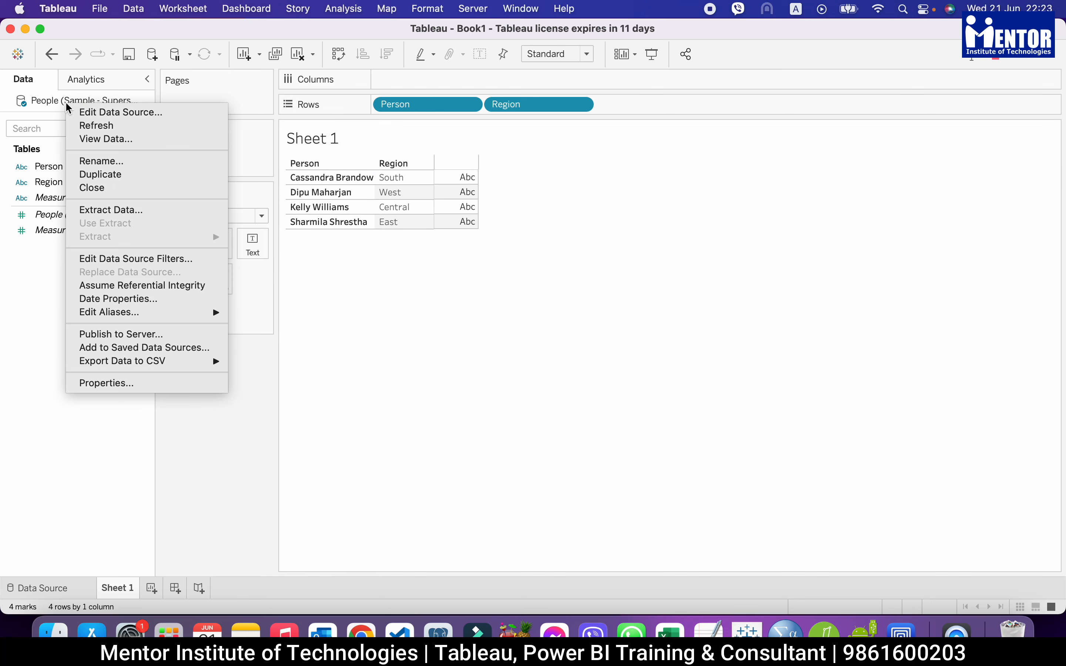
click(105, 127)
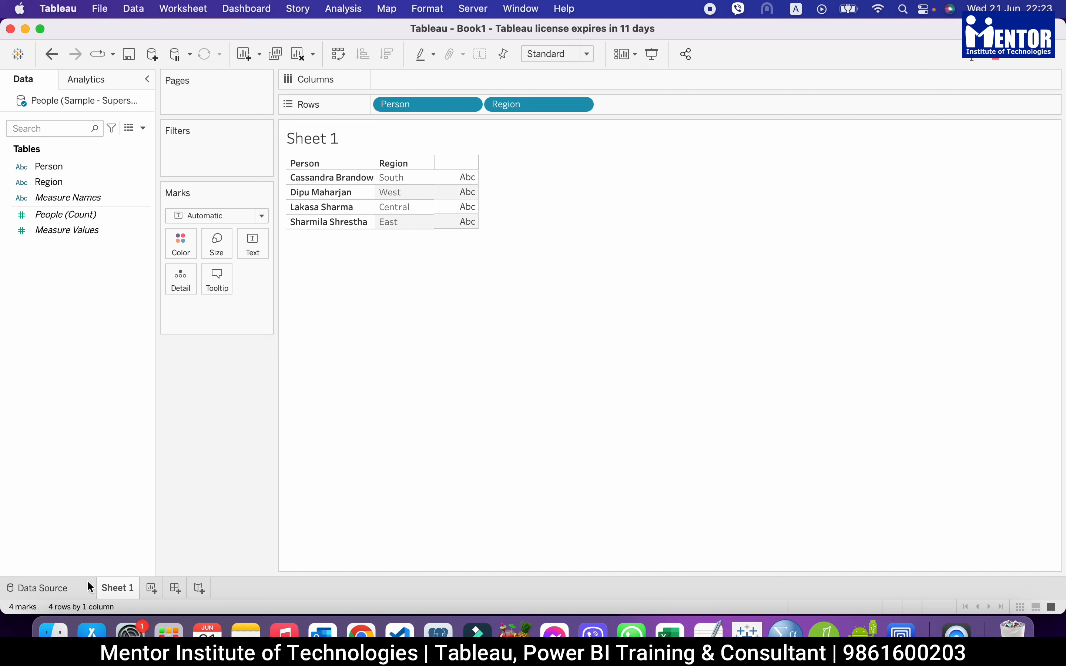
click(76, 586)
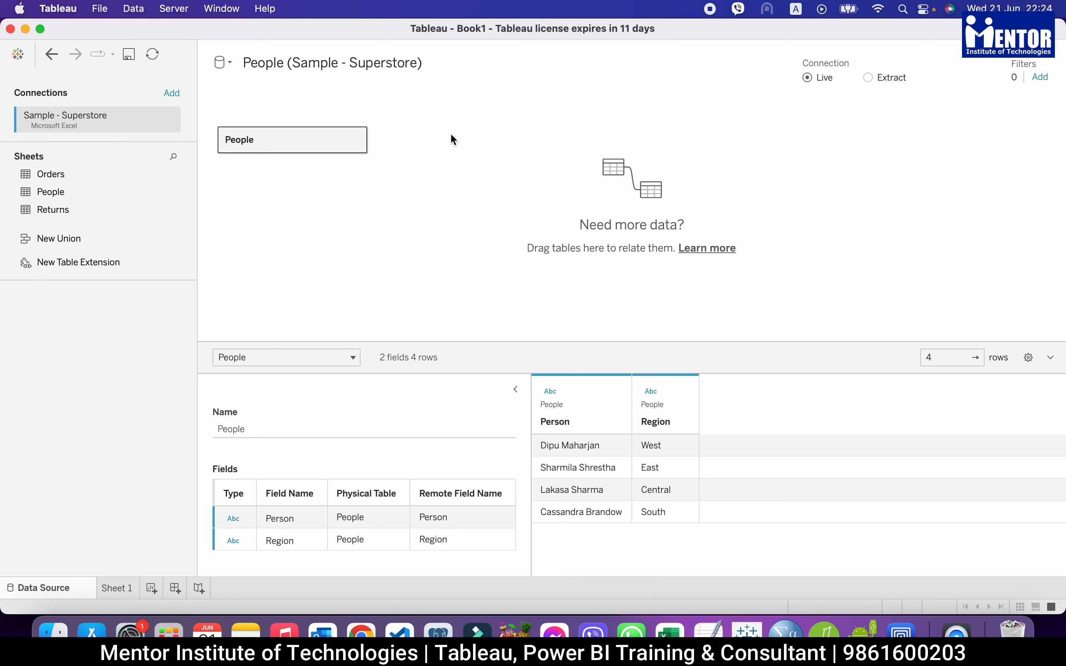
Set the People connection to Extract instead of Live, prompting Save Extract As via Sheet 1.
click(125, 591)
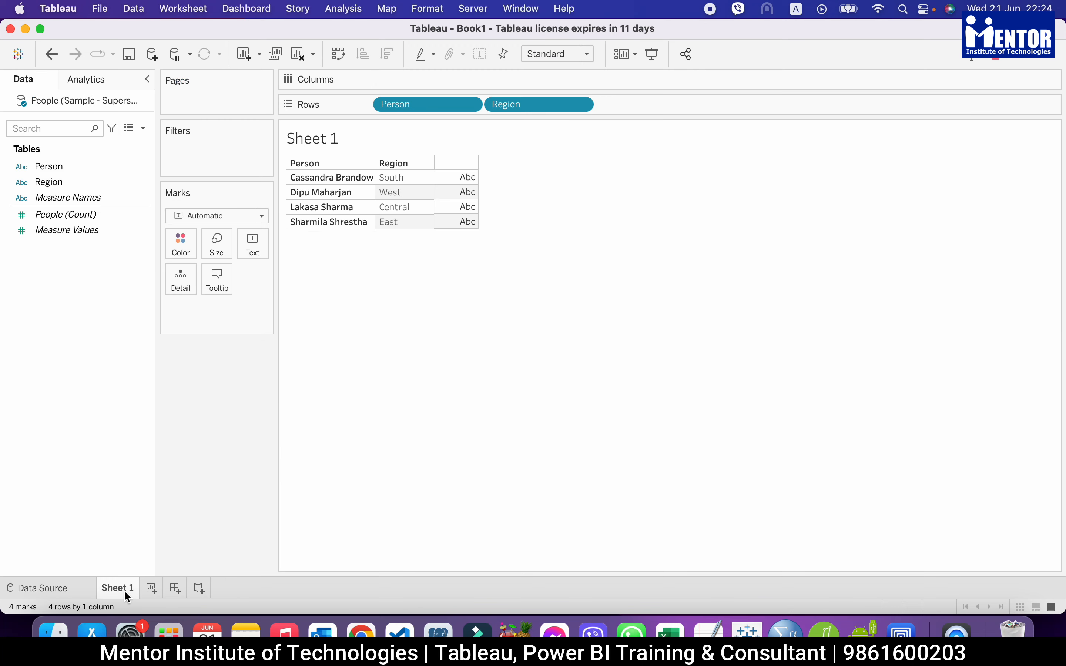
click(67, 591)
click(869, 79)
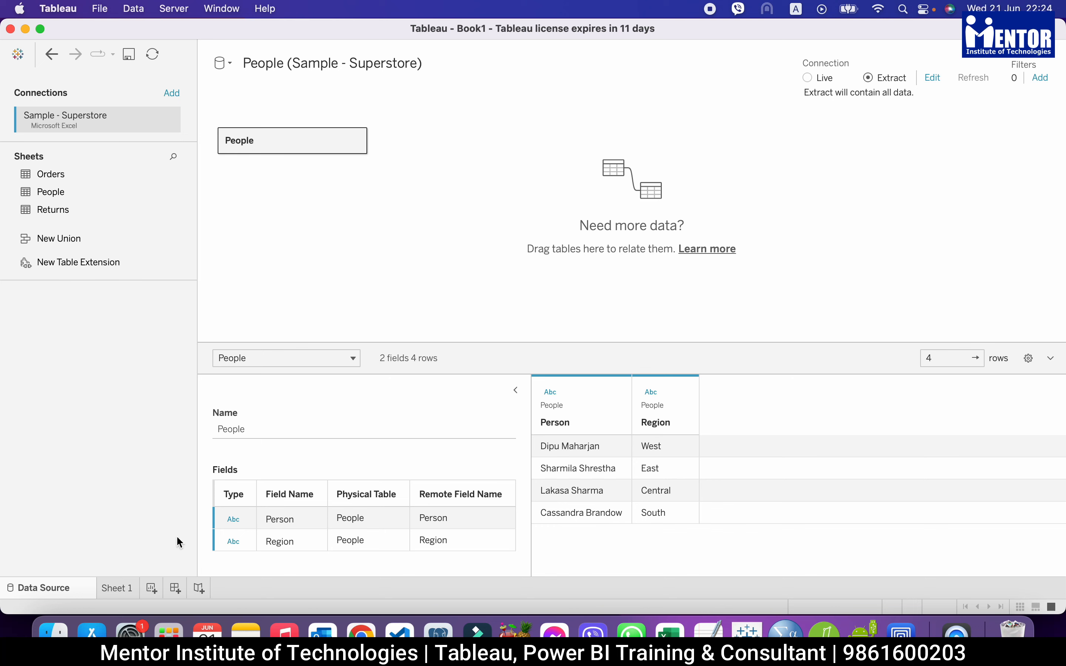
click(118, 589)
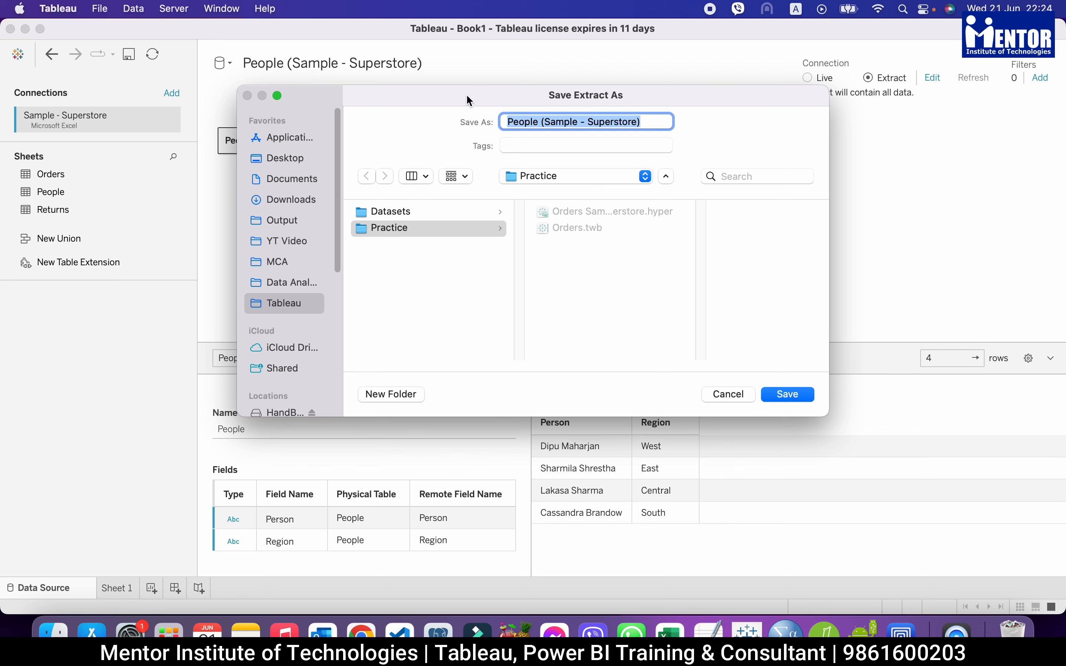
Save the extract as 'Learn Tableau in Nepali' in the Practice folder.
drag(448, 98, 428, 180)
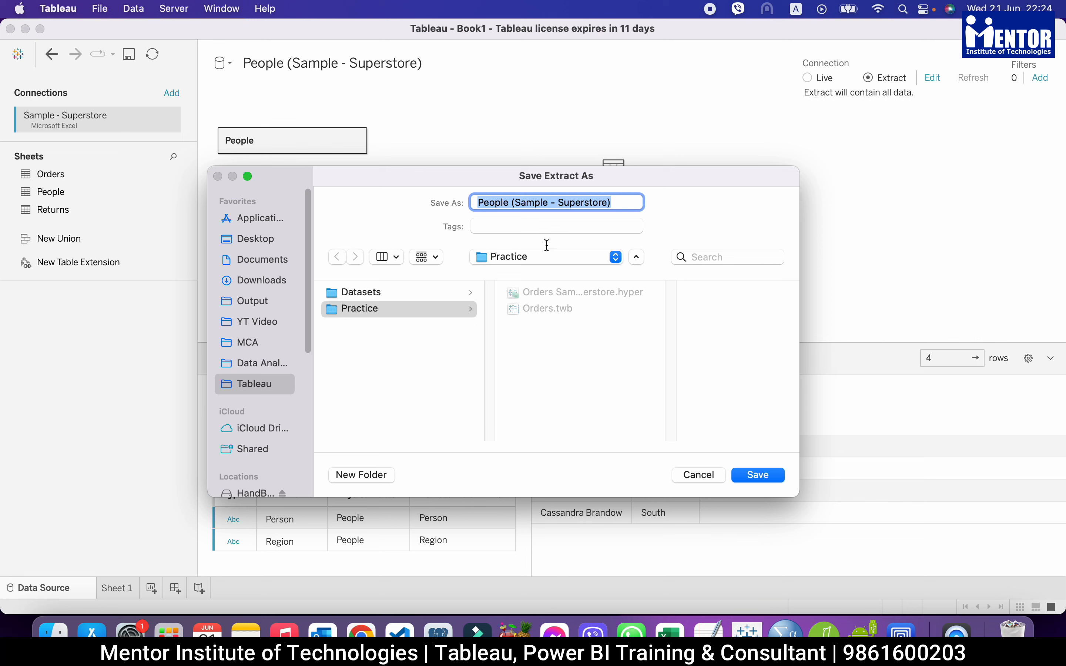
click(614, 201)
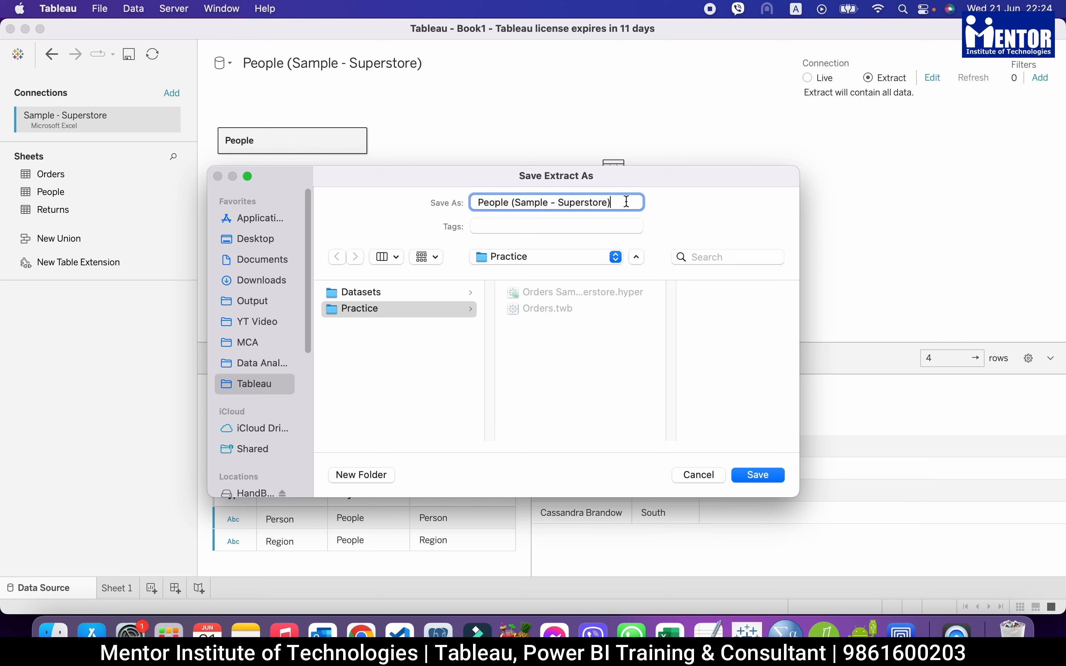
drag(628, 201, 469, 194)
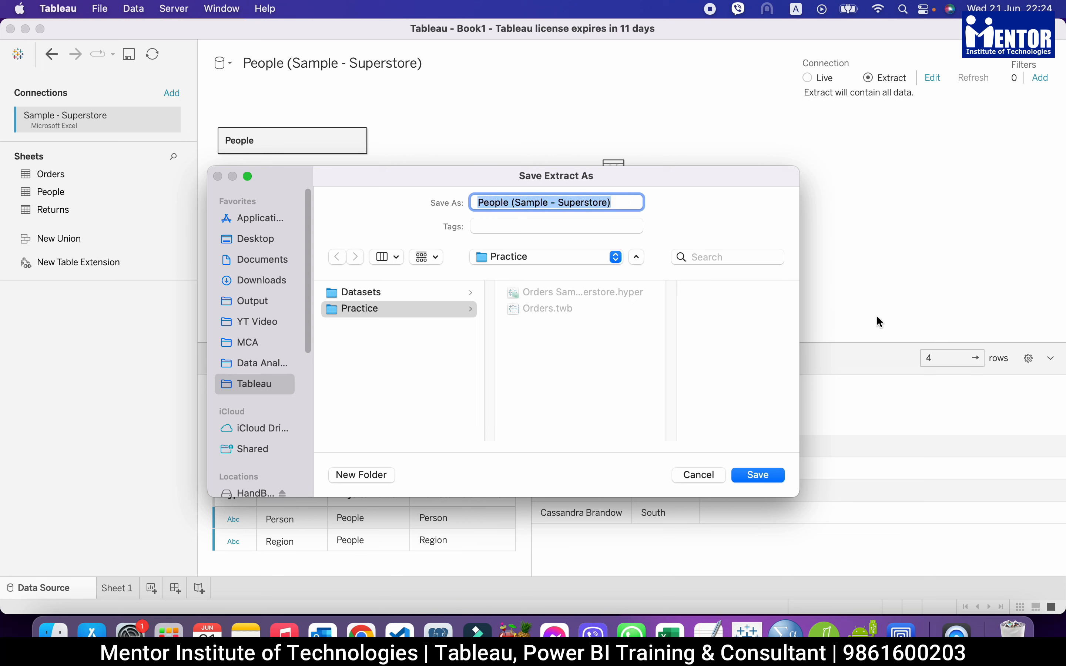
text(Learn )
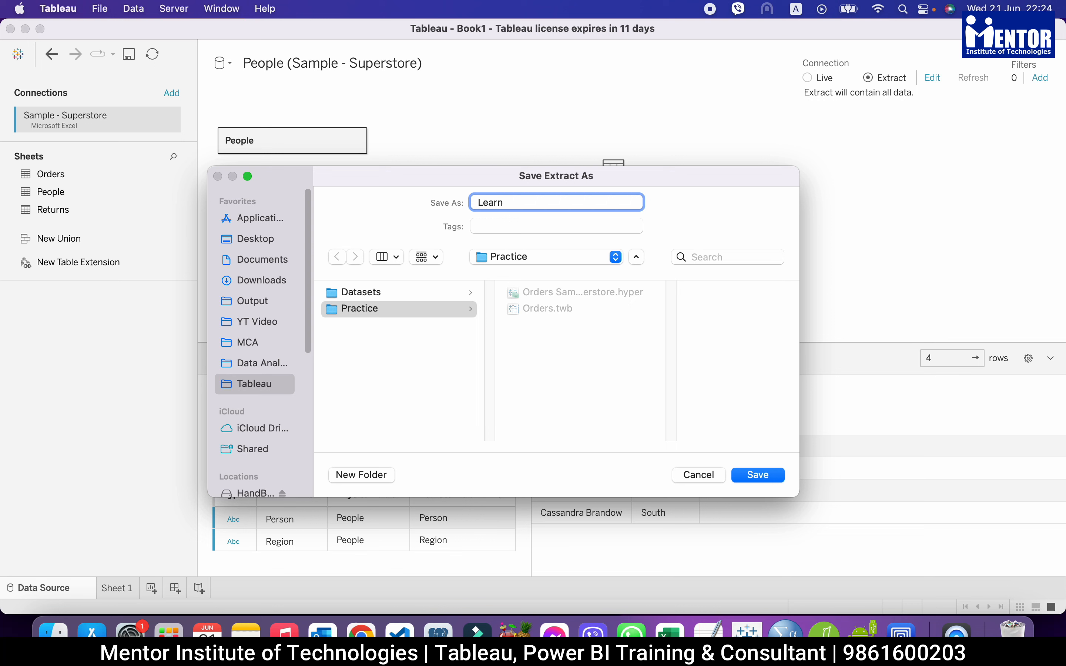
text(Tableau in Nepali)
click(767, 477)
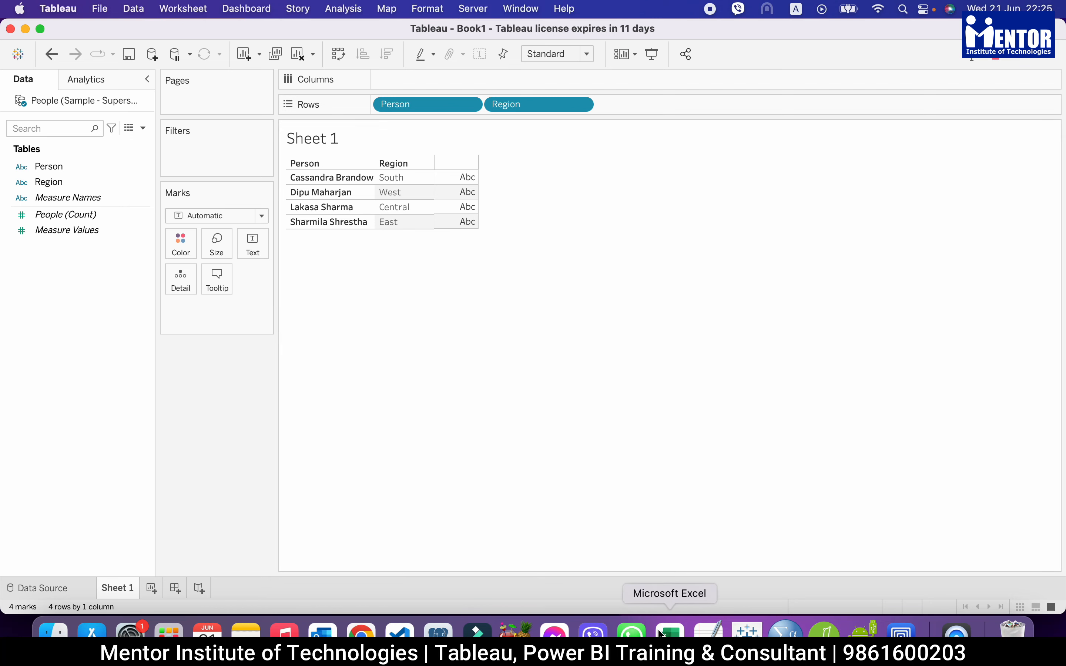
Open Sample - Superstore.xls from the Datasets folder in Excel.
click(53, 631)
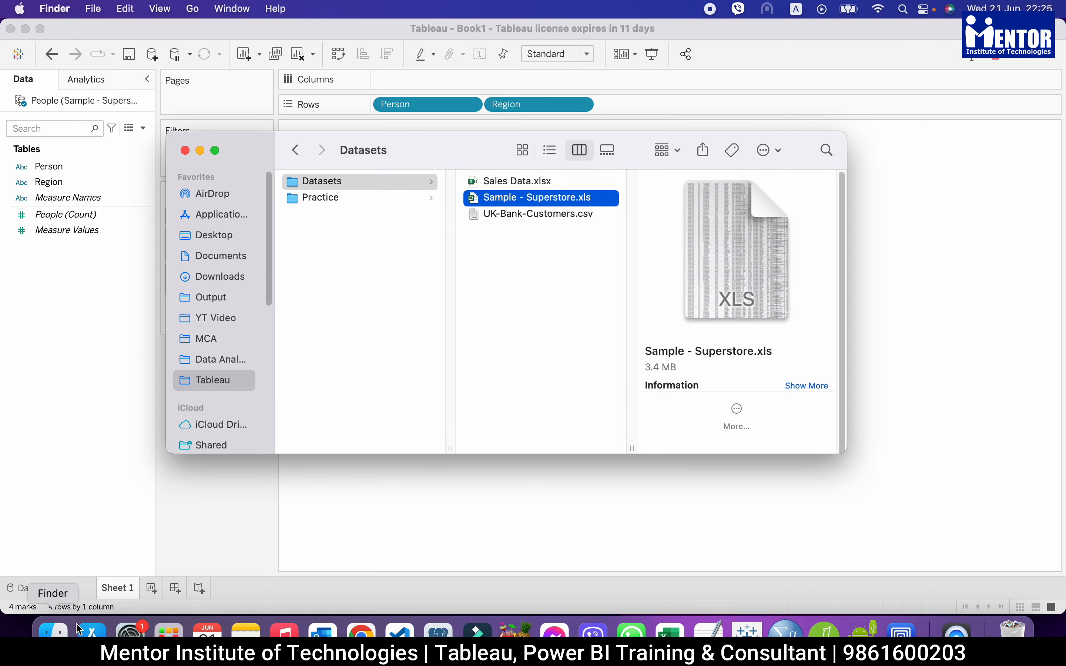
click(494, 202)
double_click(493, 199)
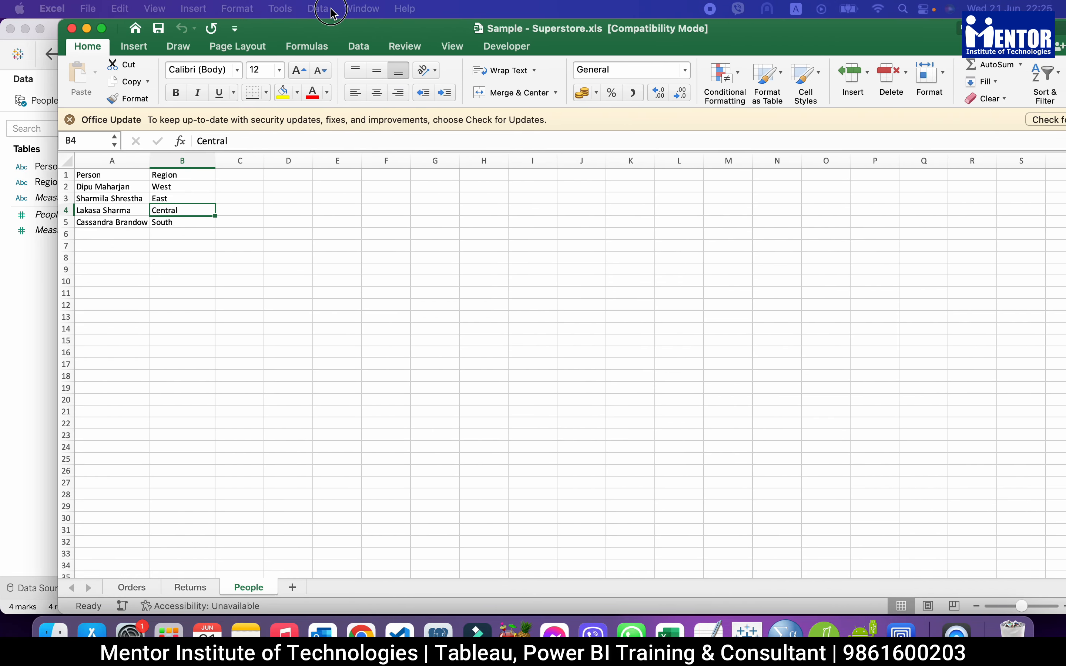
drag(373, 37, 328, 38)
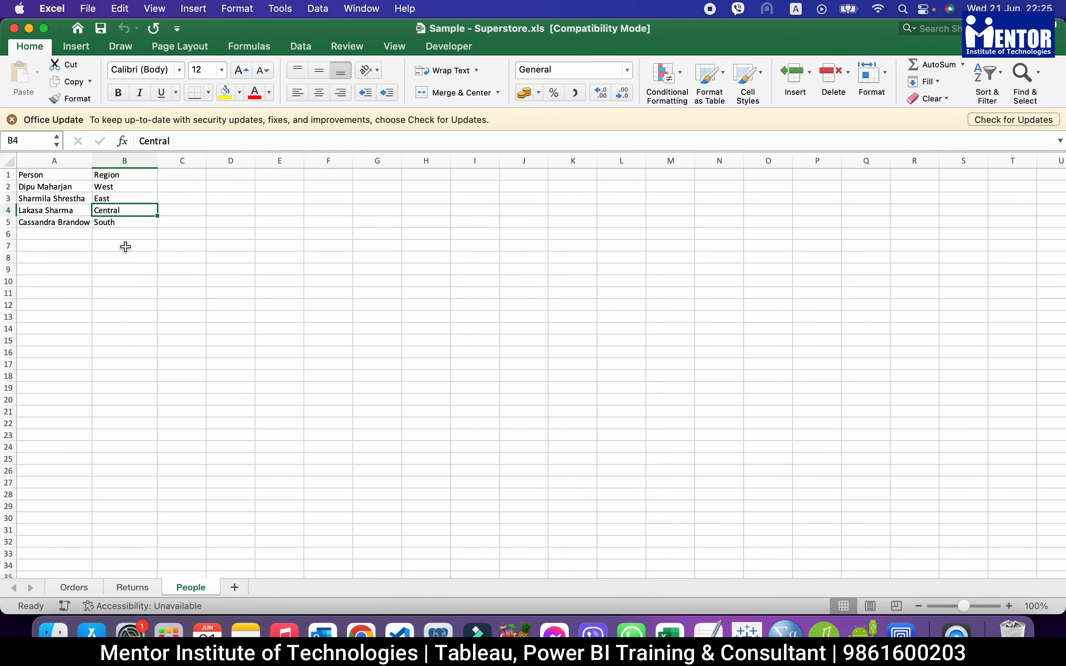
Replace the South-region person in cell A5 of the People sheet with a new name, then close the workbook.
click(53, 223)
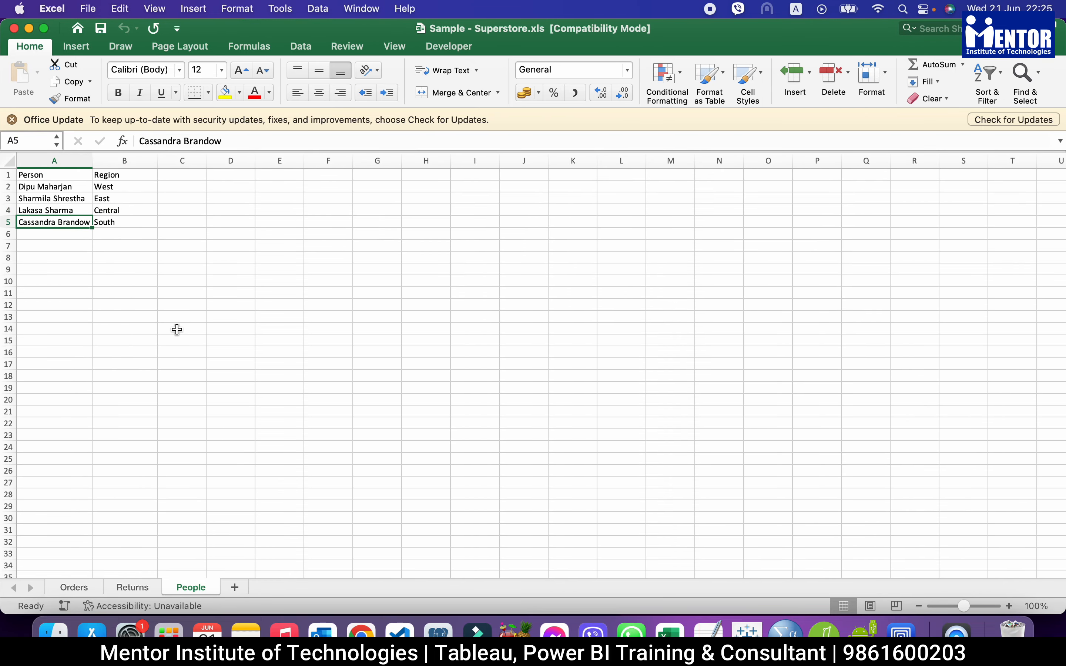
text(Situ Thapa)
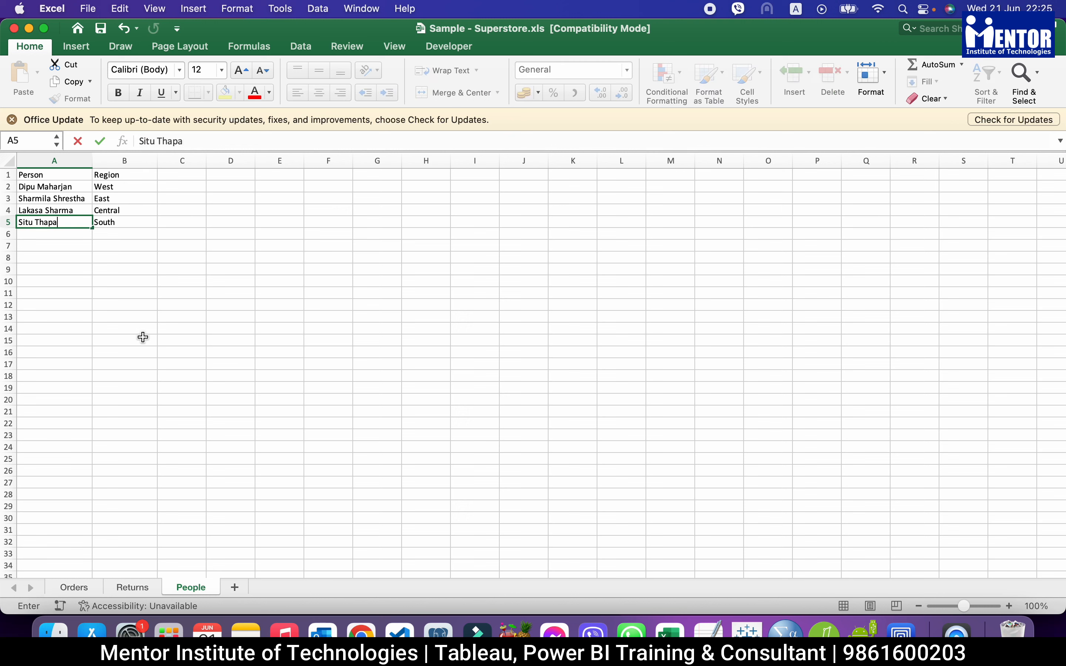
key(Return)
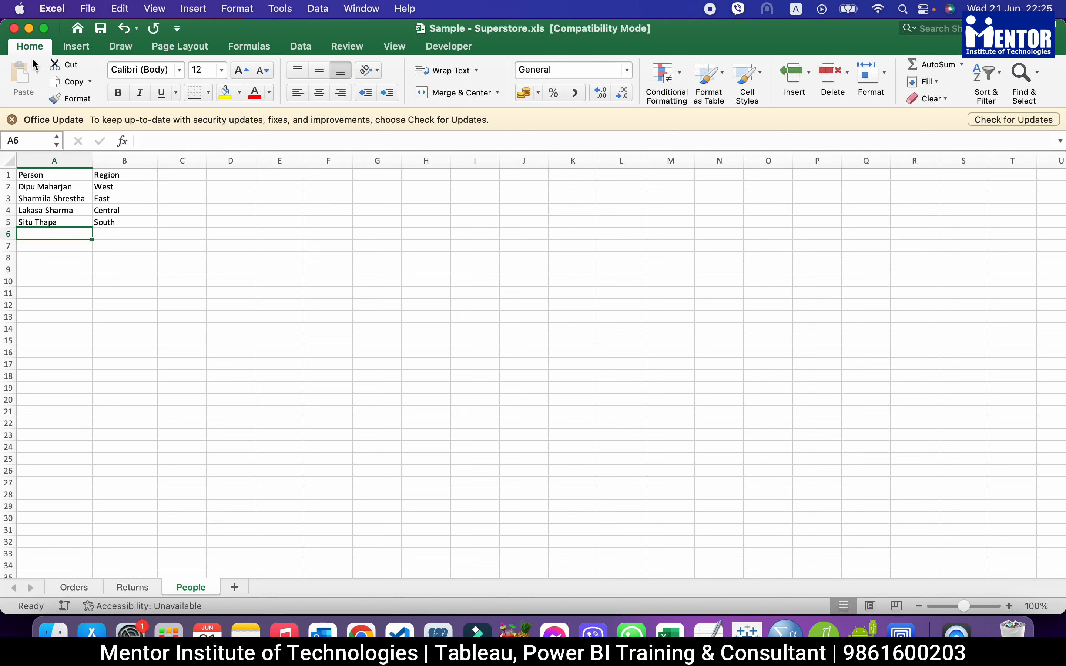
click(15, 29)
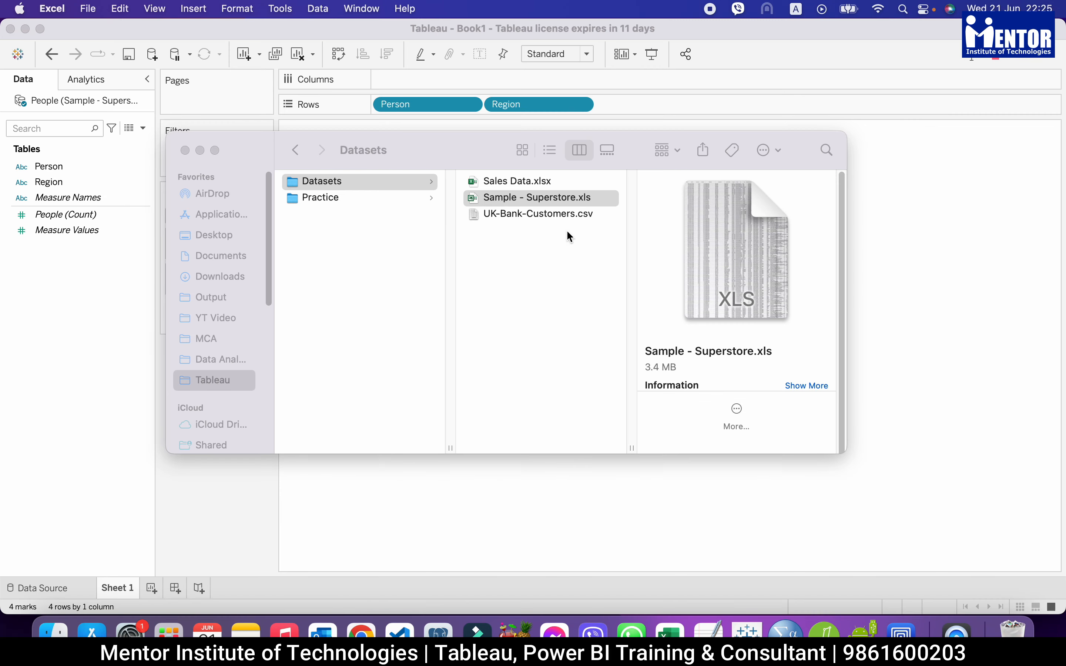
Back in Tableau, refresh the People data source; Sheet 1 still shows the original South-region name.
click(907, 247)
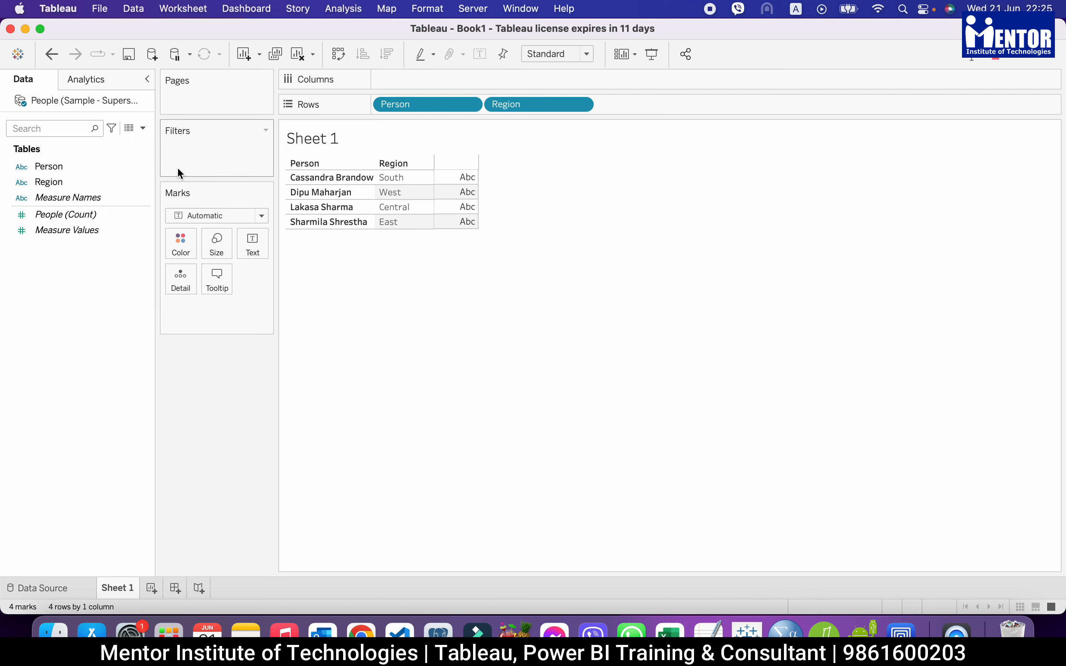
right_click(85, 102)
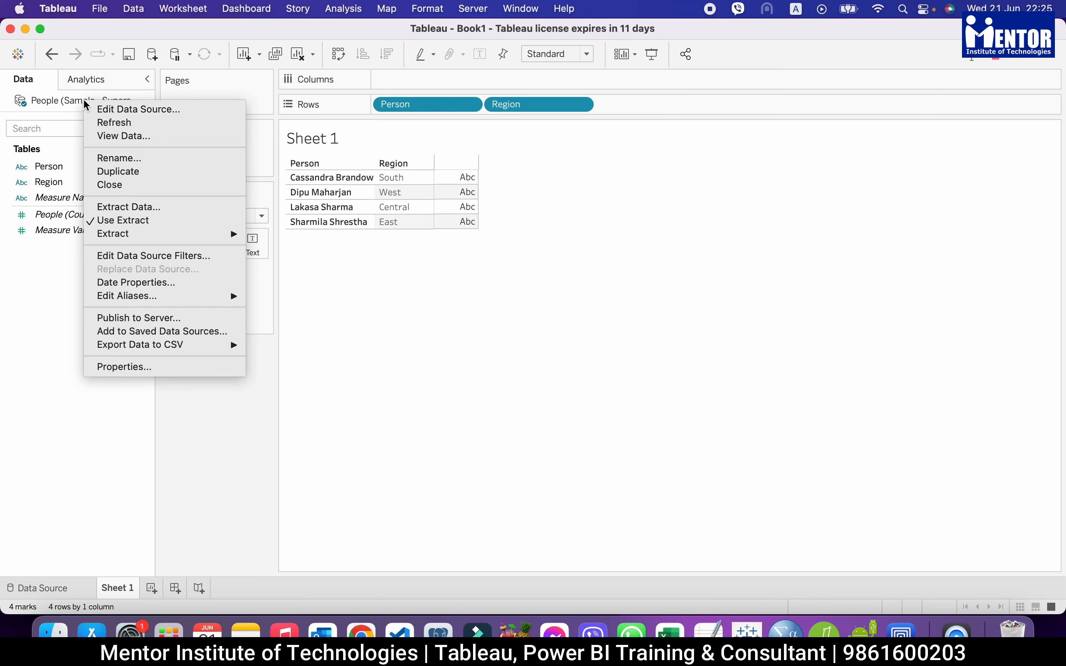
click(131, 123)
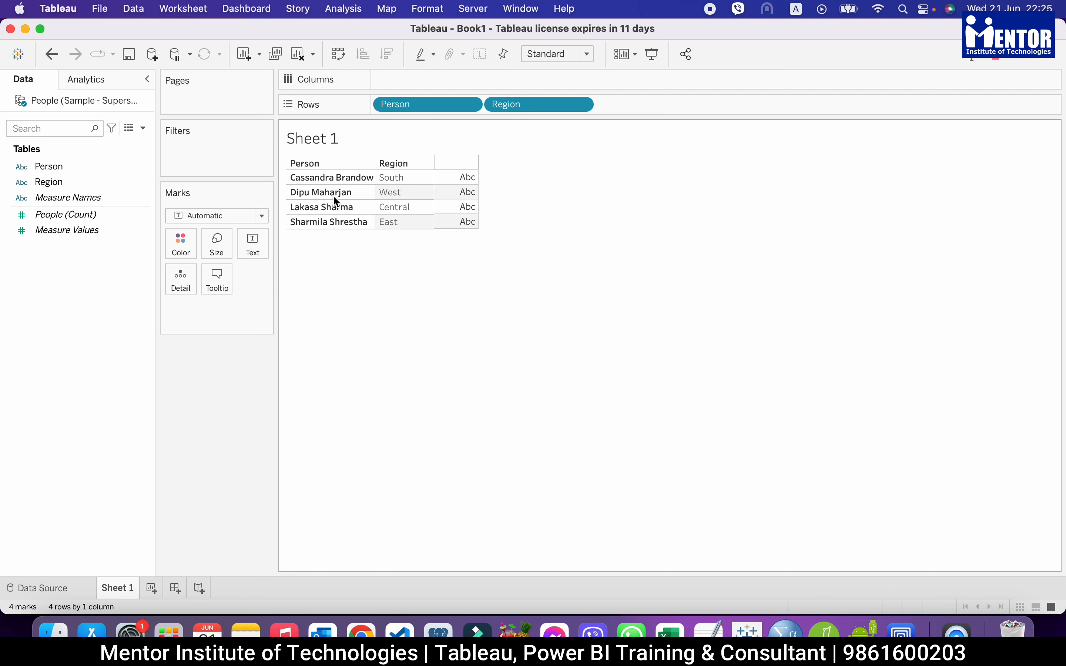
Run Extract > Refresh on the People data source and confirm replacing the extract contents.
right_click(101, 104)
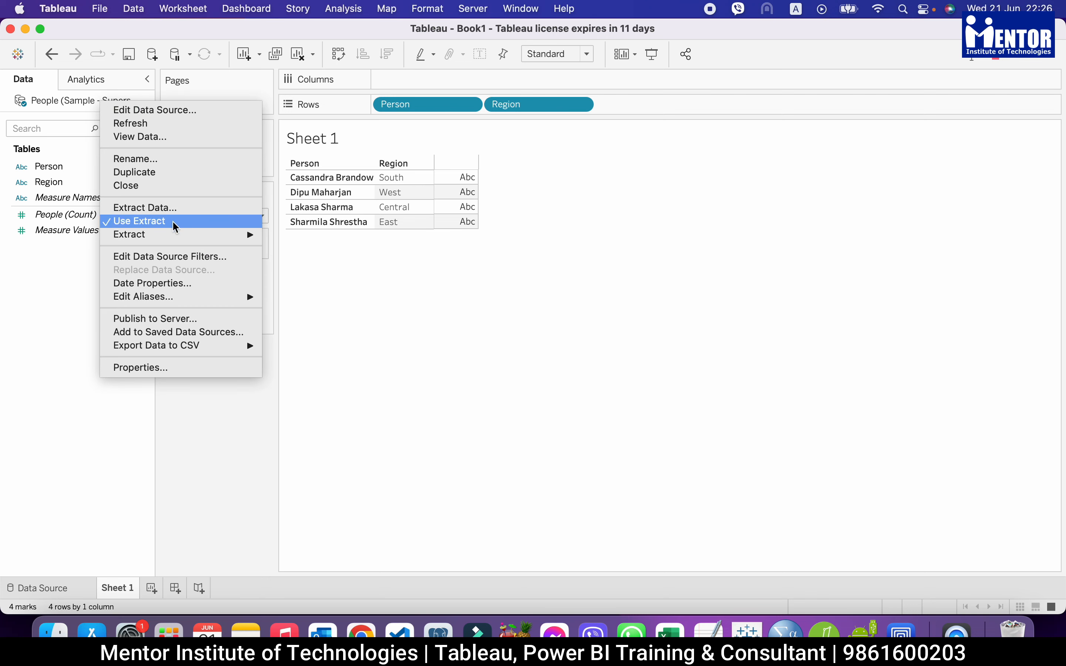
mouse_move(192, 238)
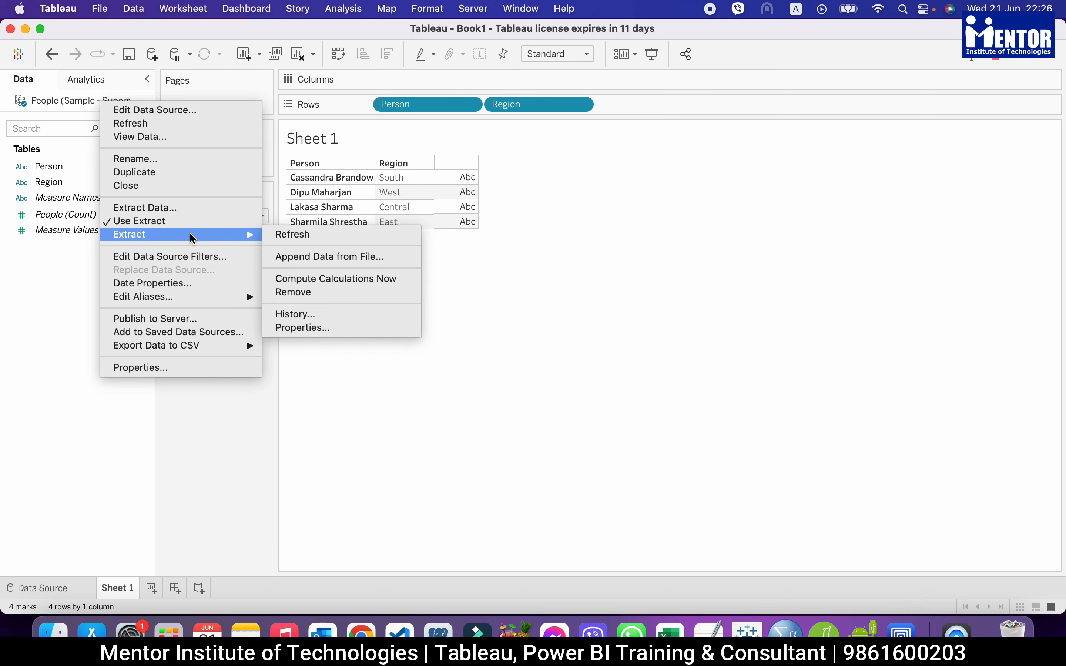
click(300, 238)
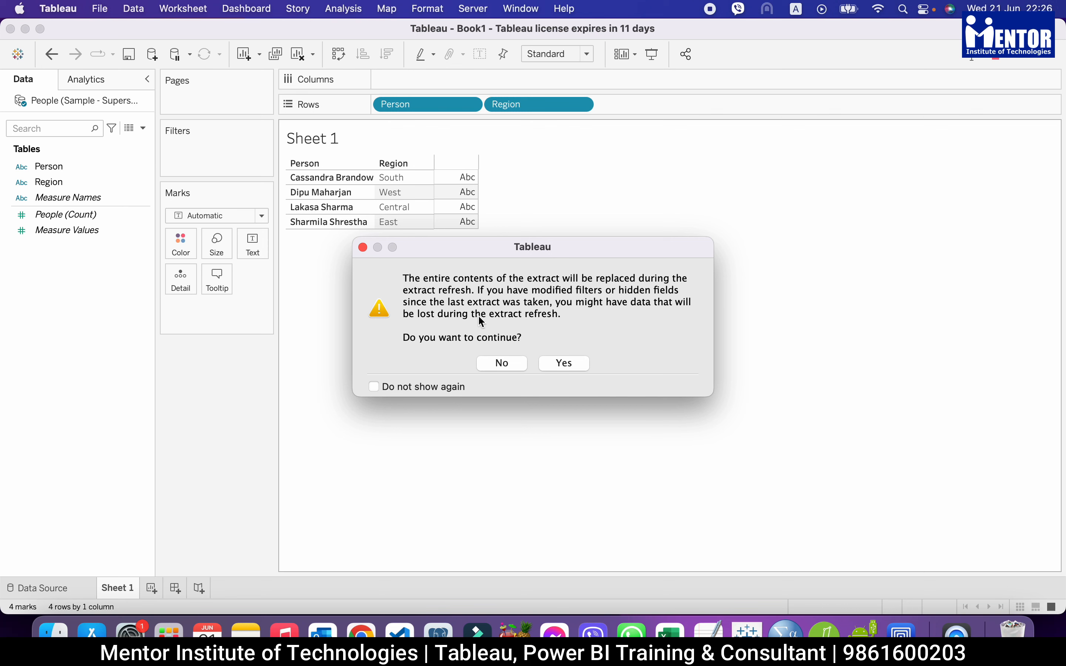
click(565, 364)
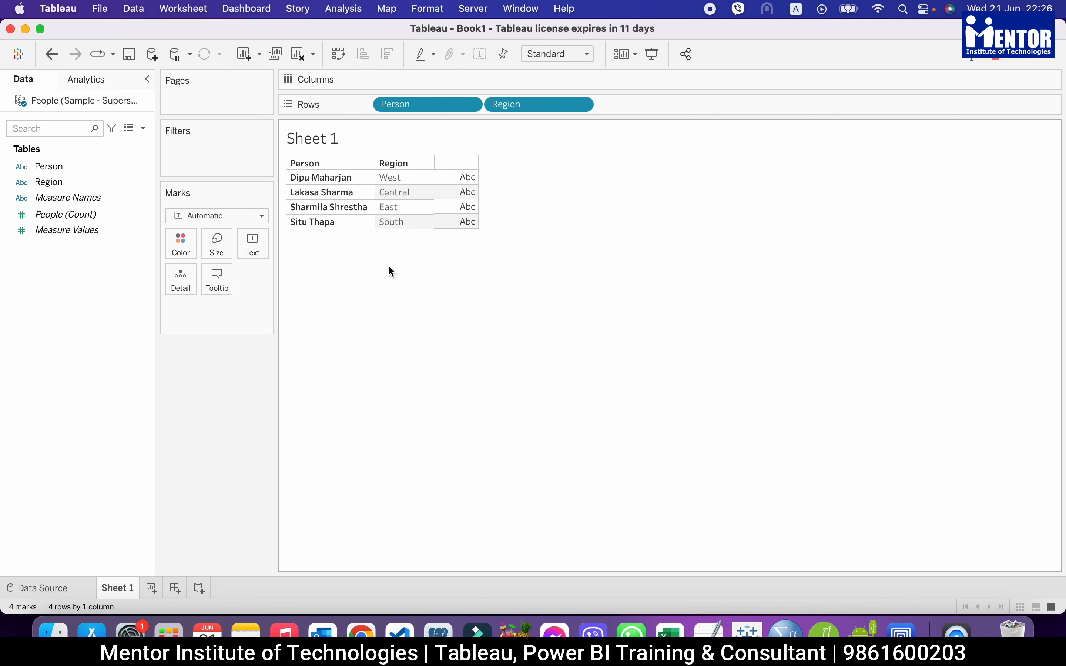
click(76, 585)
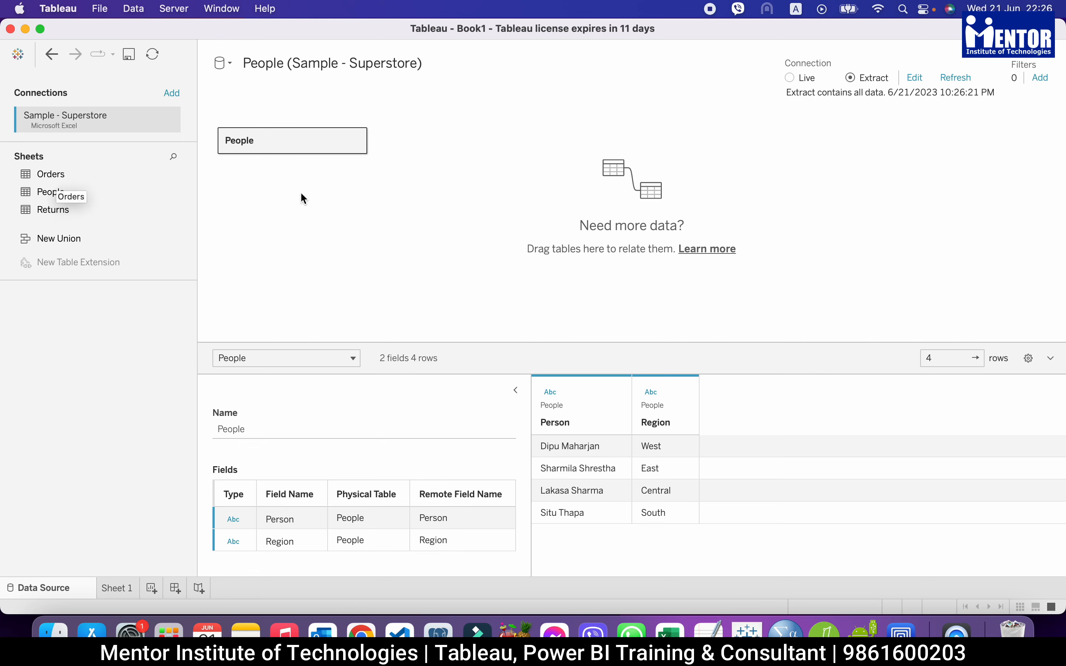
click(115, 589)
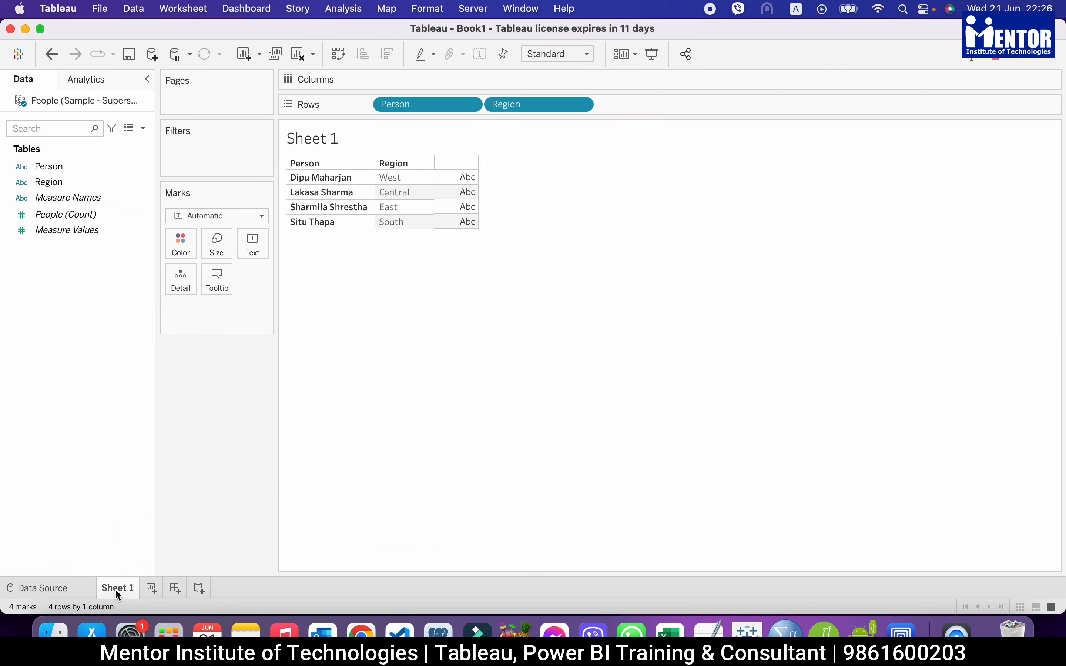